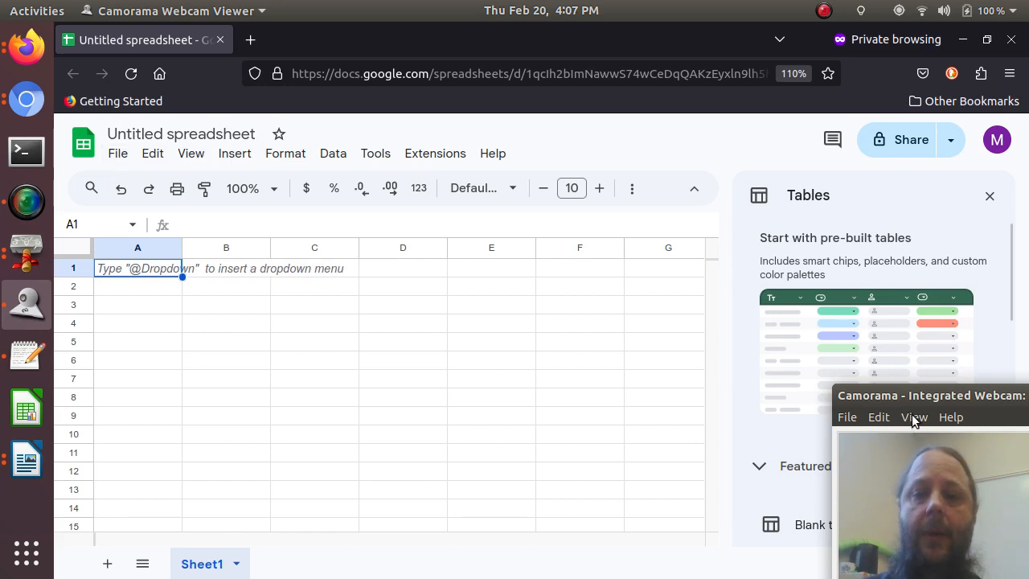
Import DataFromStatSurvey_B563_cleaned.csv from the computer, replacing the spreadsheet, with automatic separator detection and text conversion
click(119, 157)
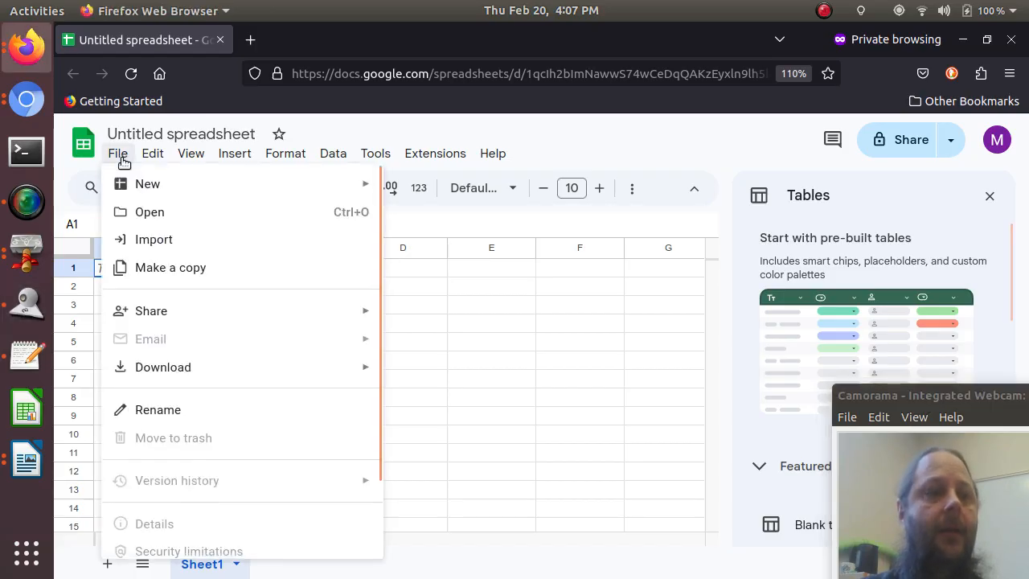
click(154, 241)
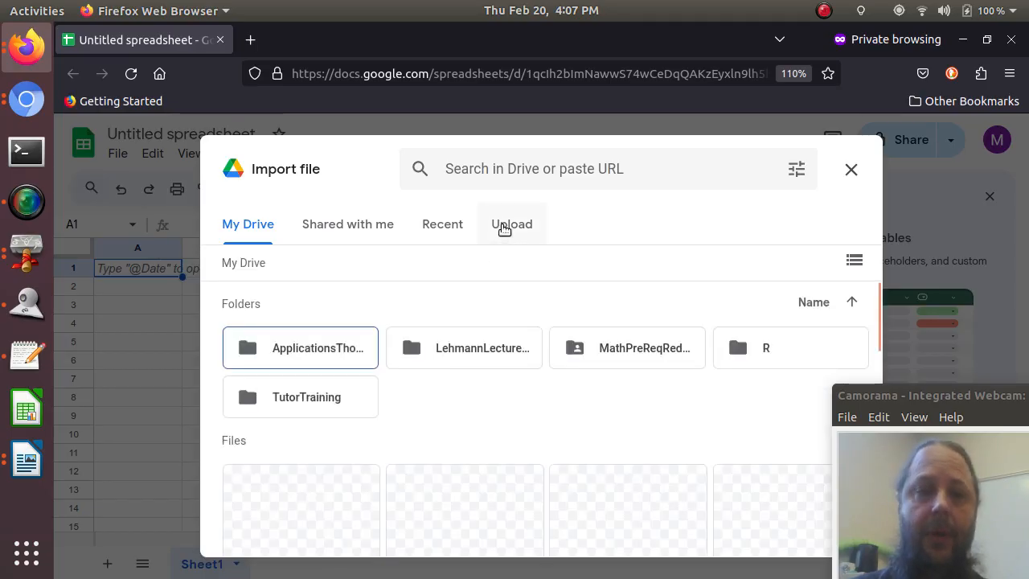
click(504, 228)
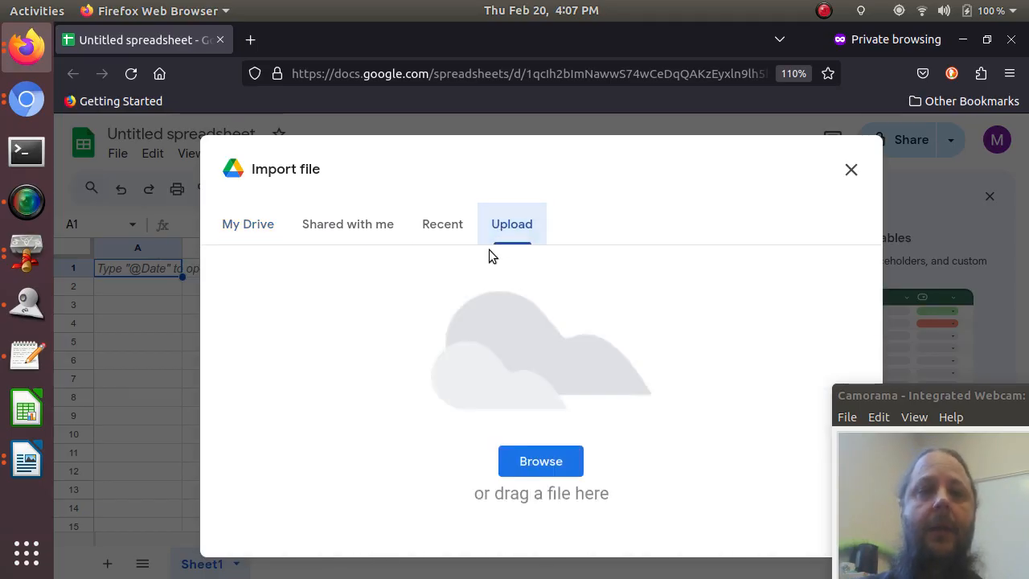
click(529, 460)
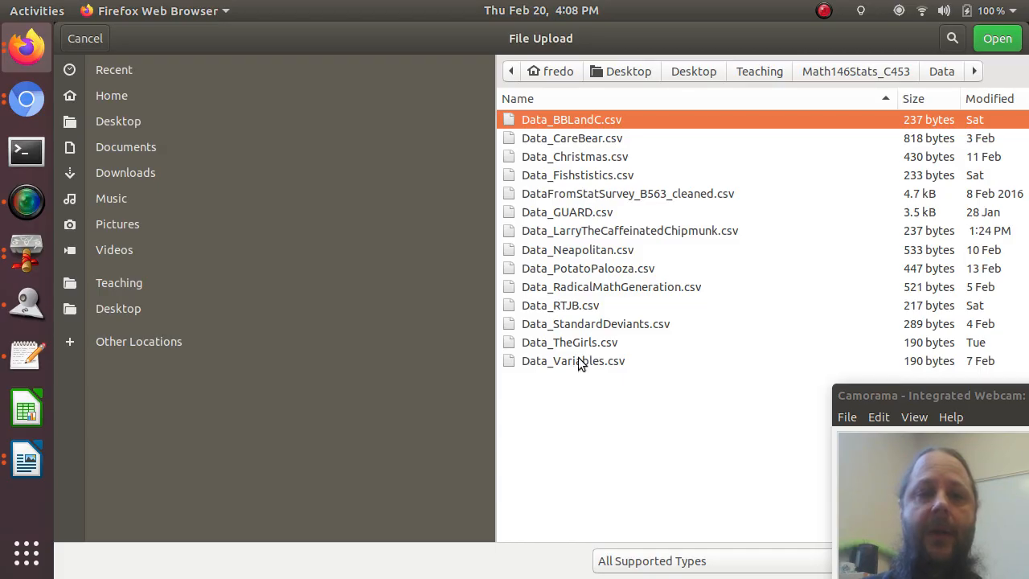
click(597, 196)
key(Return)
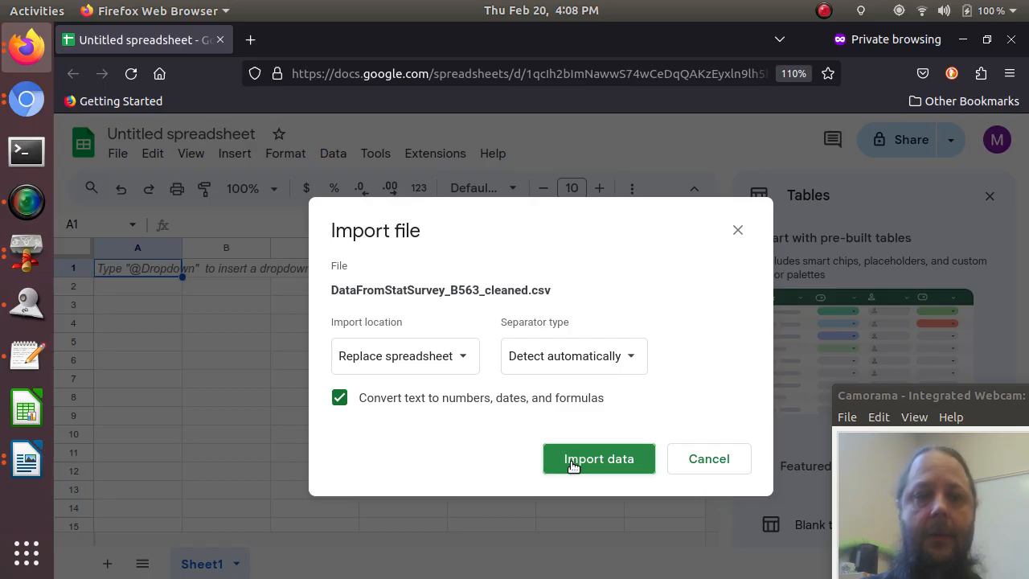
click(572, 466)
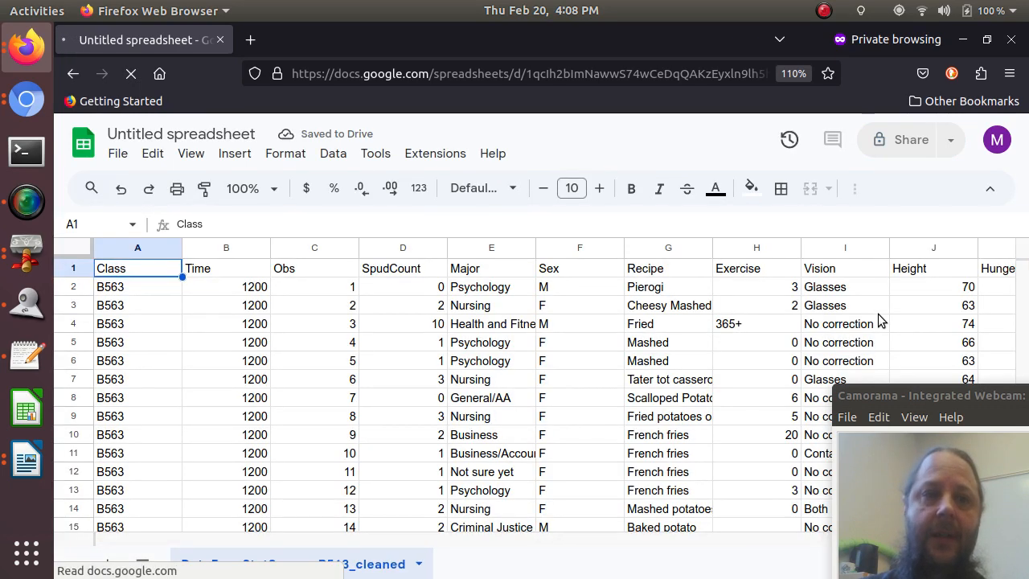
click(183, 135)
click(184, 135)
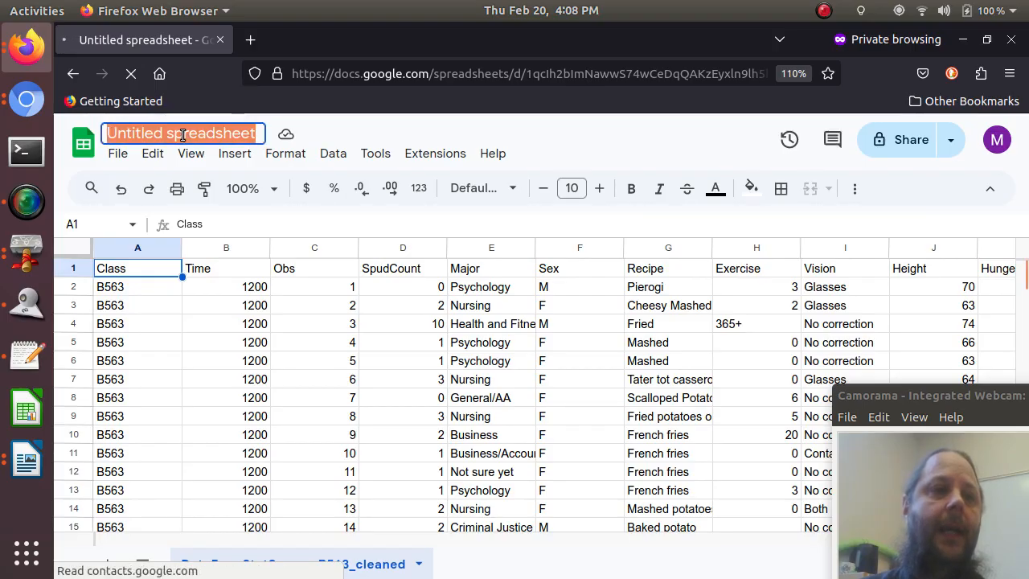
double_click(184, 135)
click(225, 405)
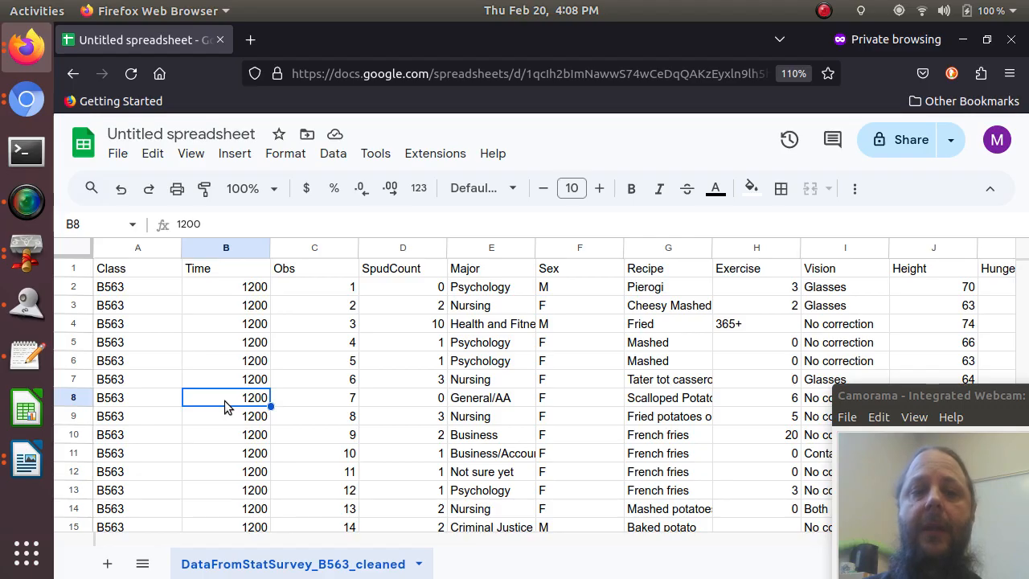
Look across row 8 of the imported survey data from the Time column to the HungerFull column
key(Right)
key(Right)
key(Right)
key(Right)
key(Right)
key(Right)
key(Right)
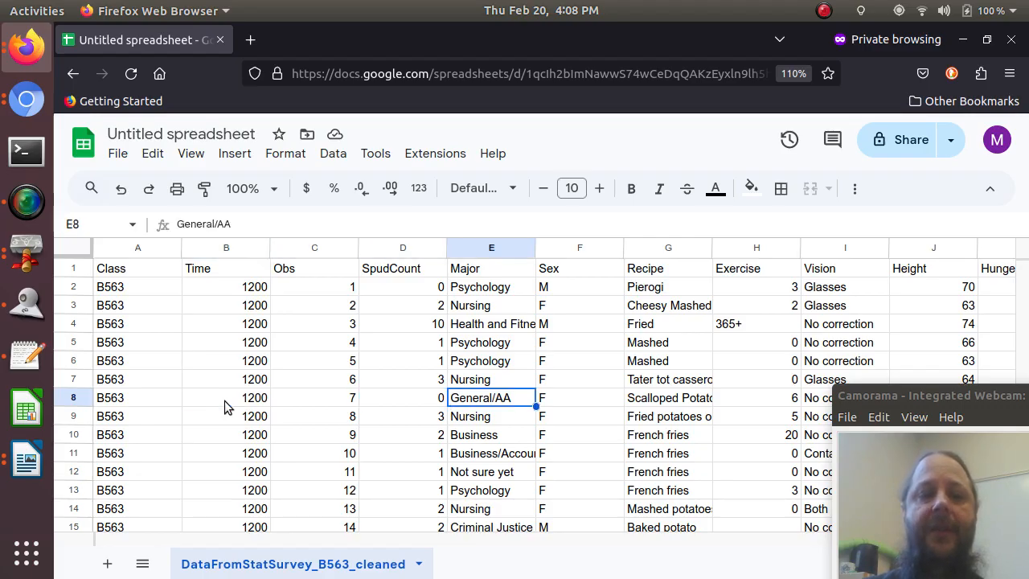
key(Right)
key(Right)
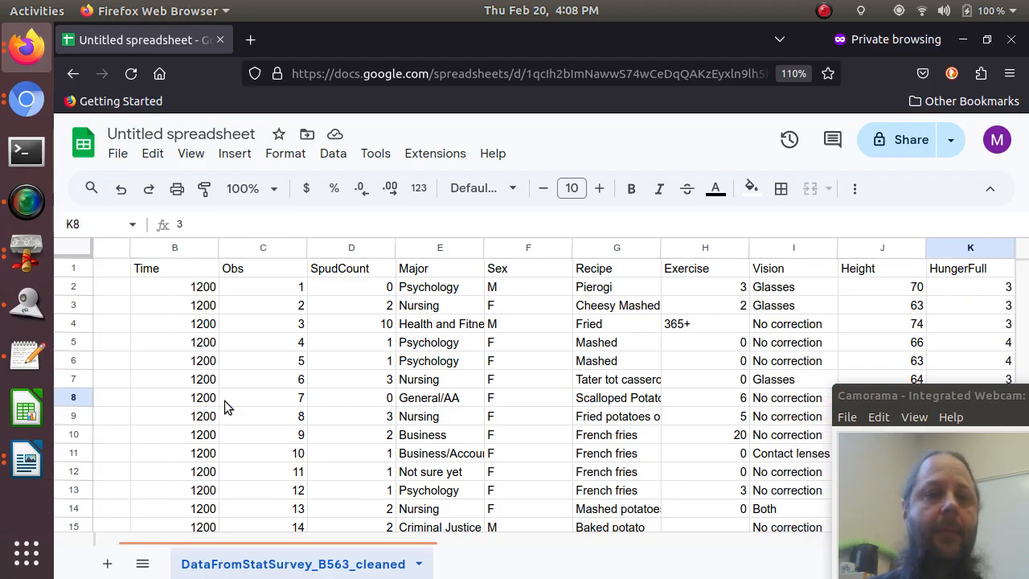
key(Left)
key(Left)
key(Left)
key(Left)
key(Left)
key(Left)
key(Right)
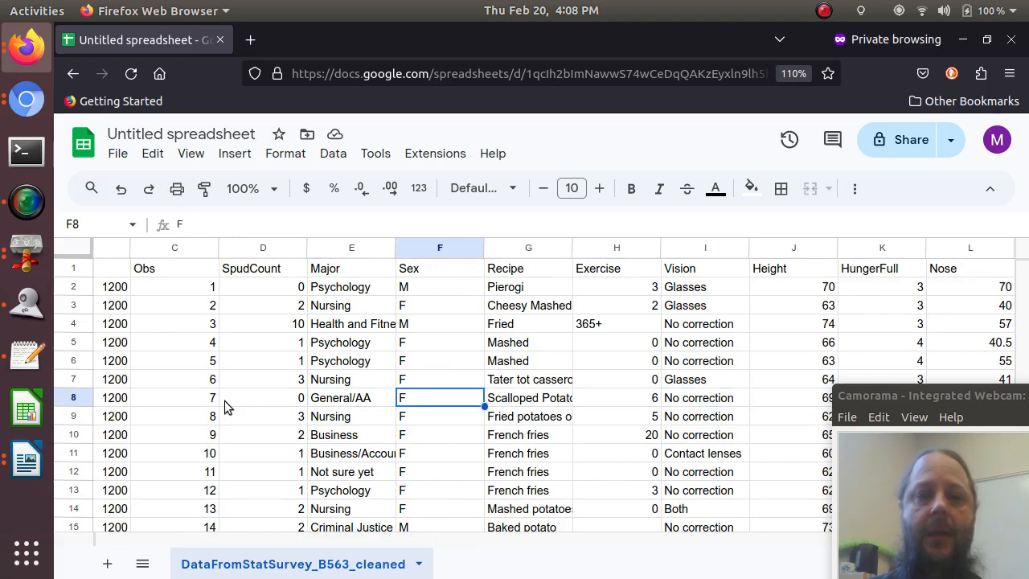
key(Up)
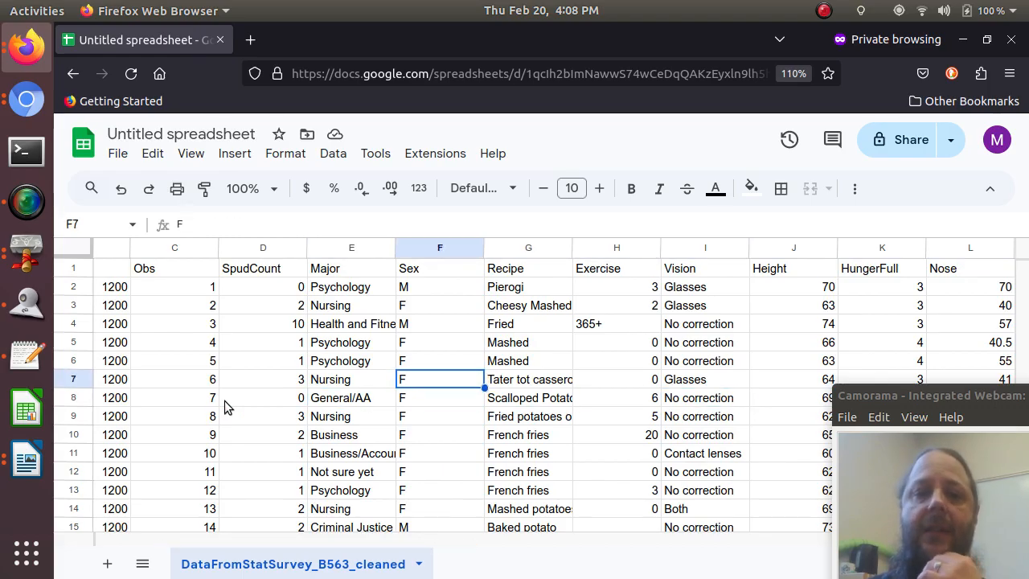
Examine the header row's variable names from Sex through to MajorSimple for suitable categorical variables
key(ctrl+Up)
key(Right)
key(Right)
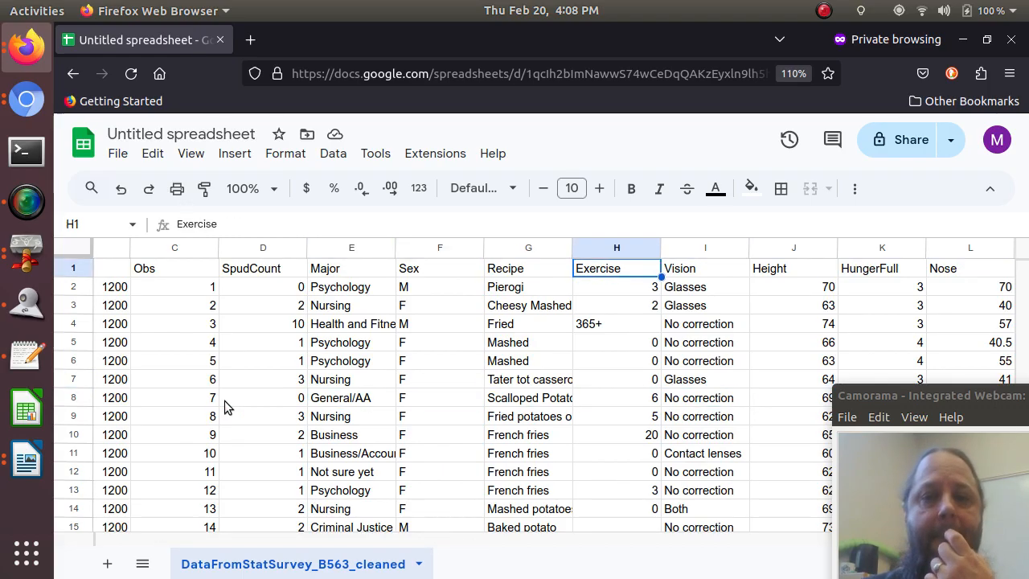
key(Right)
key(Right)
key(Right)
key(Right)
key(Right)
key(Right)
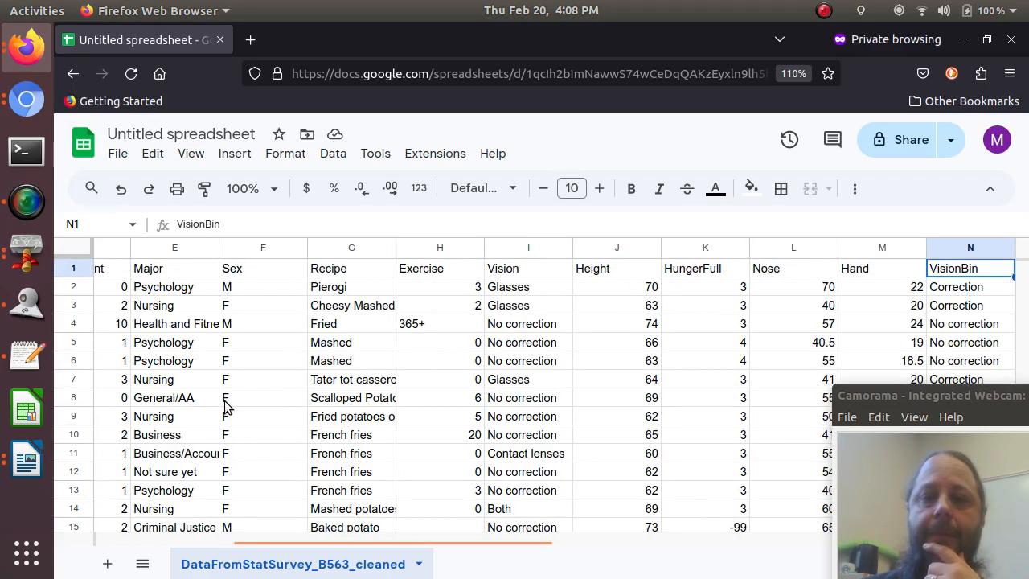
key(Right)
key(Right)
key(Left)
key(Left)
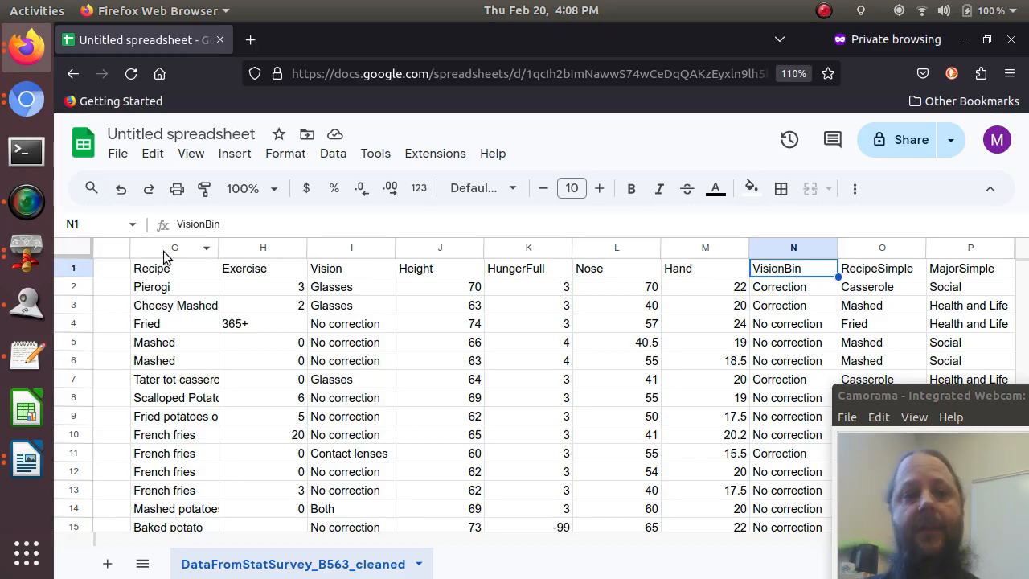
click(163, 289)
key(Left)
key(Left)
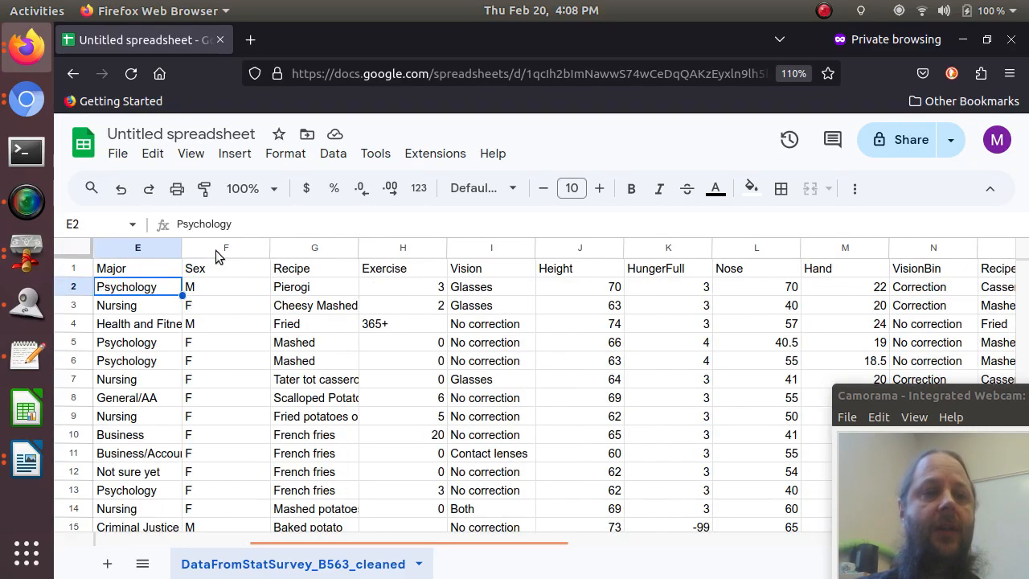
click(235, 247)
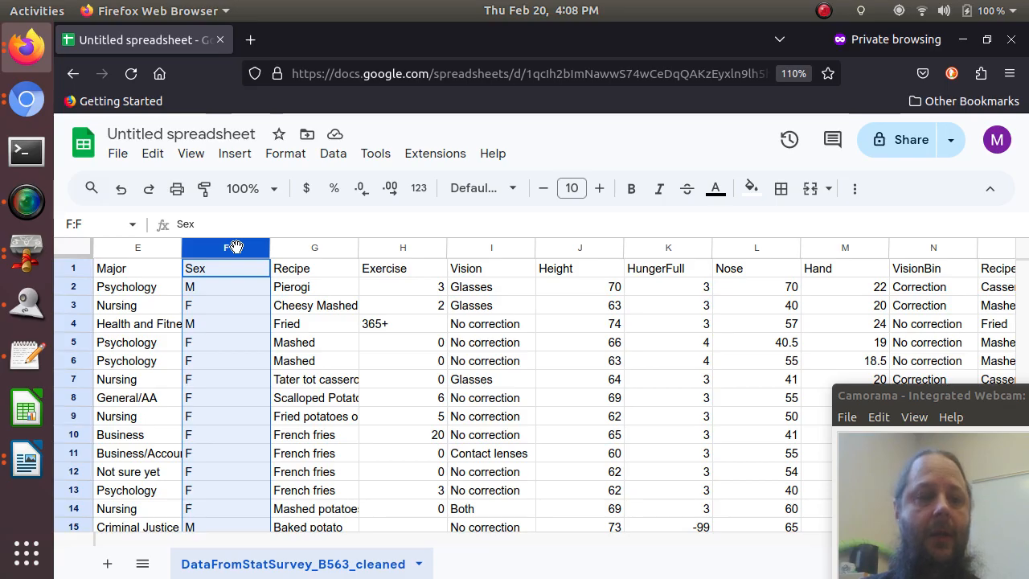
key(shift+Right)
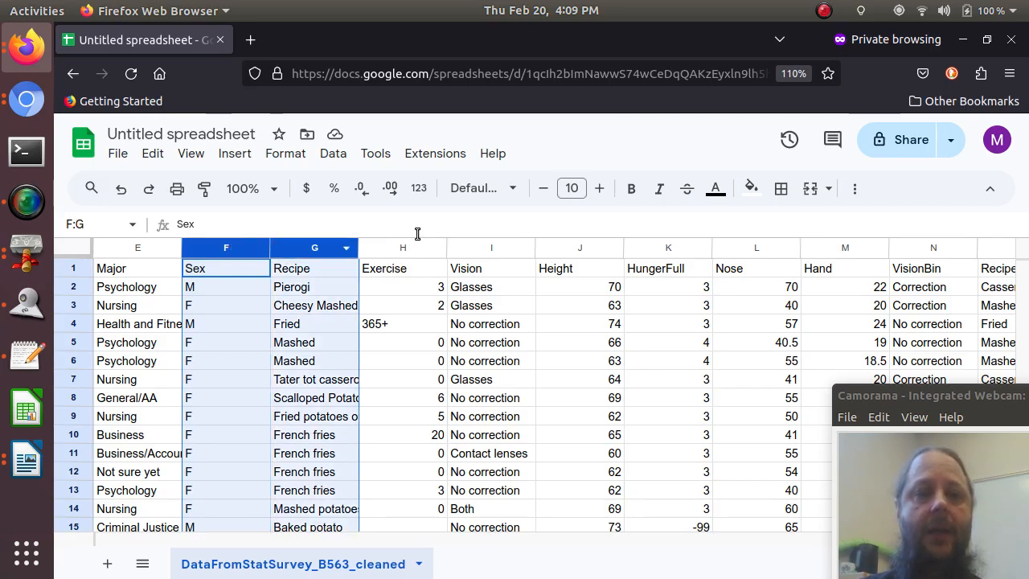
shift+click(927, 248)
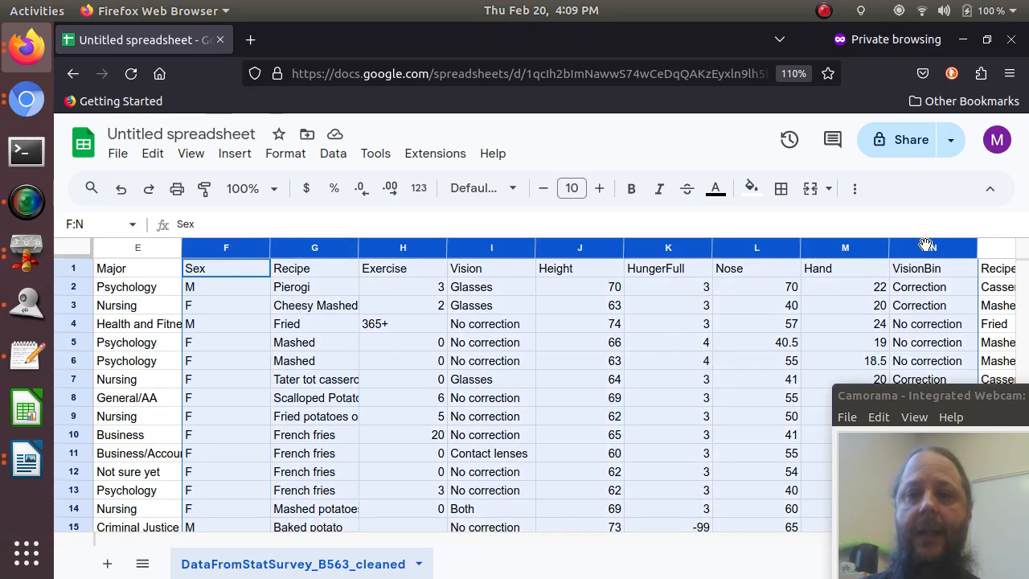
click(229, 322)
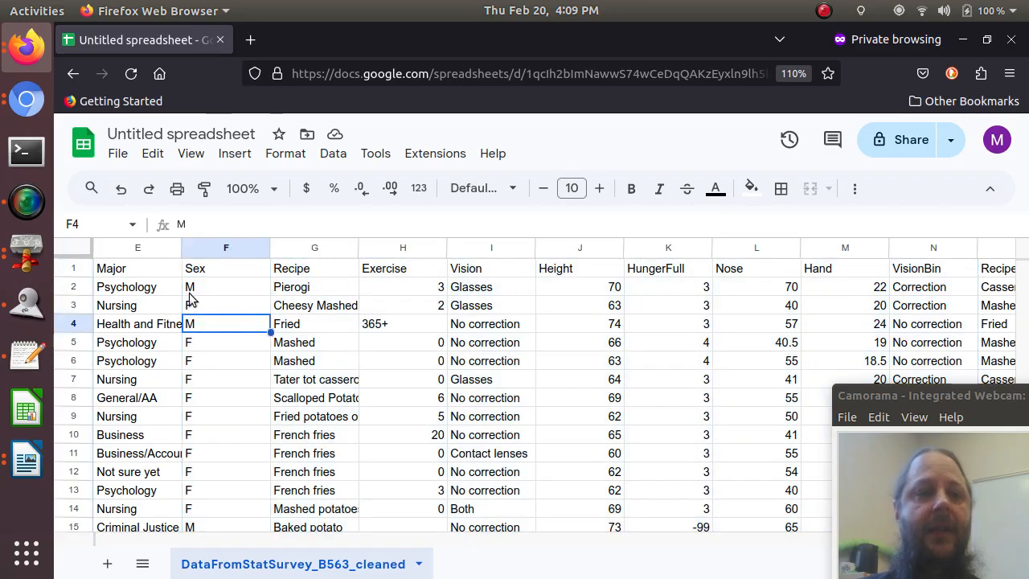
Create a pivot table on a new sheet from the entire survey sheet and move the webcam window off its editor
click(70, 250)
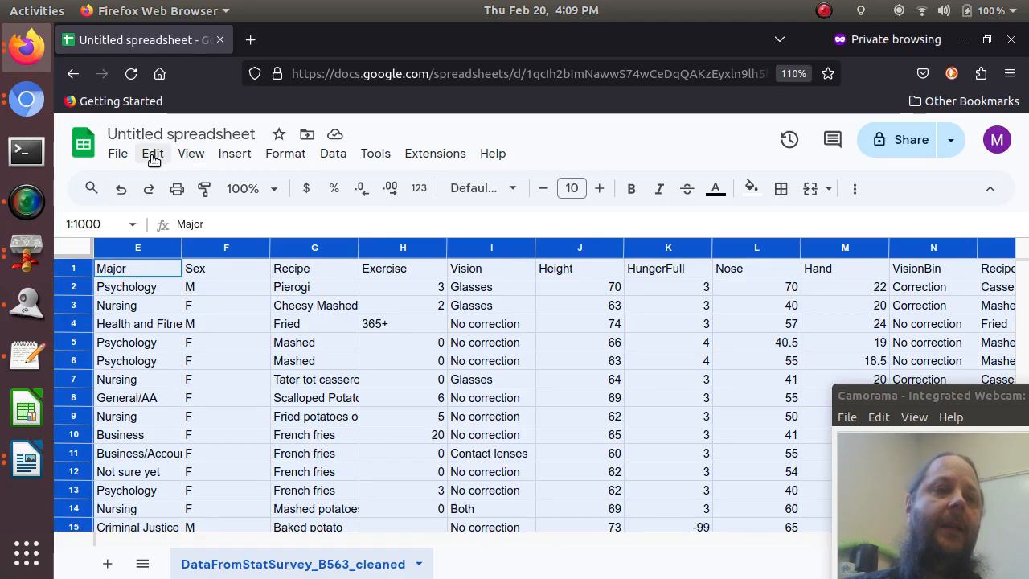
click(241, 154)
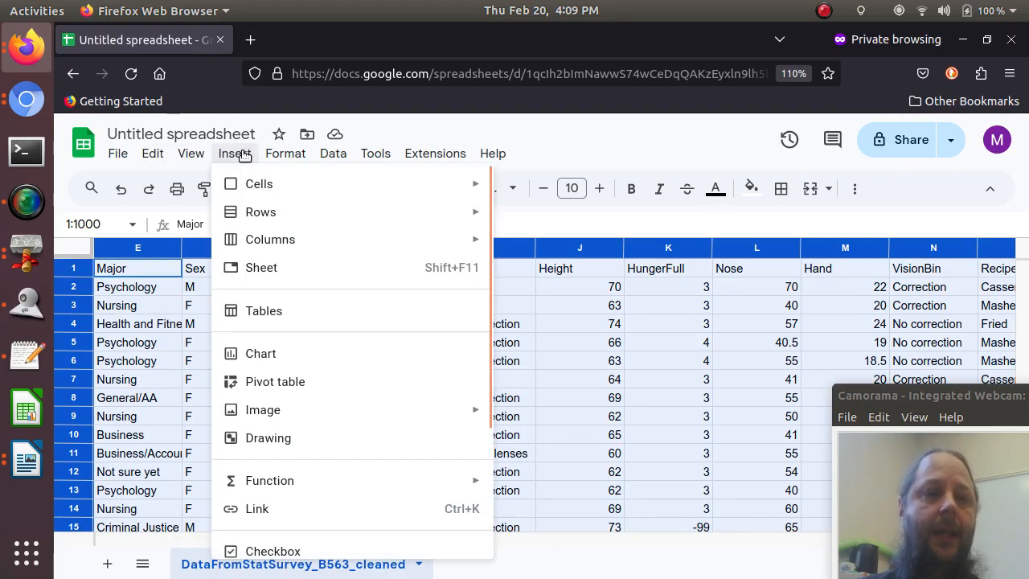
click(294, 387)
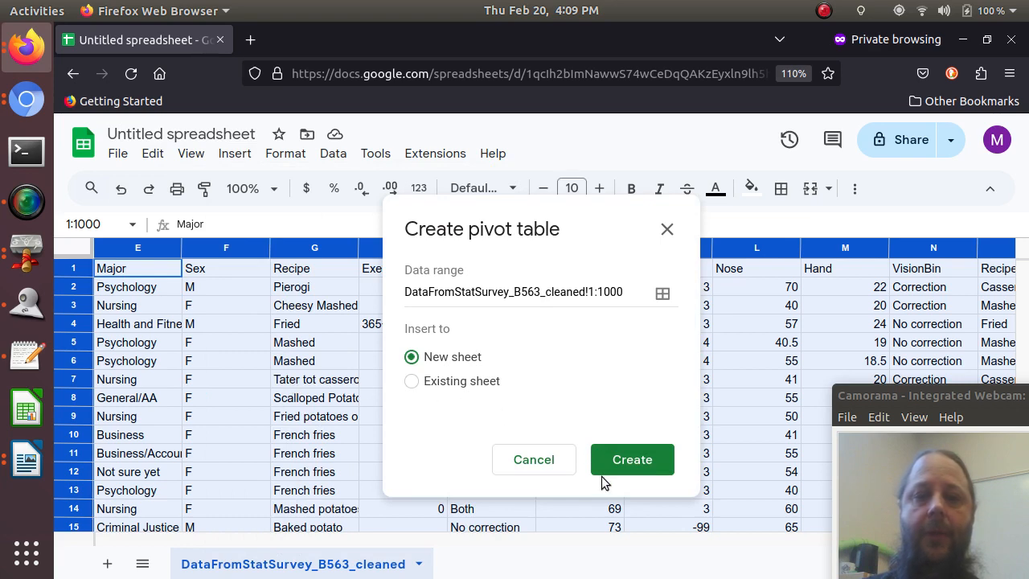
click(633, 471)
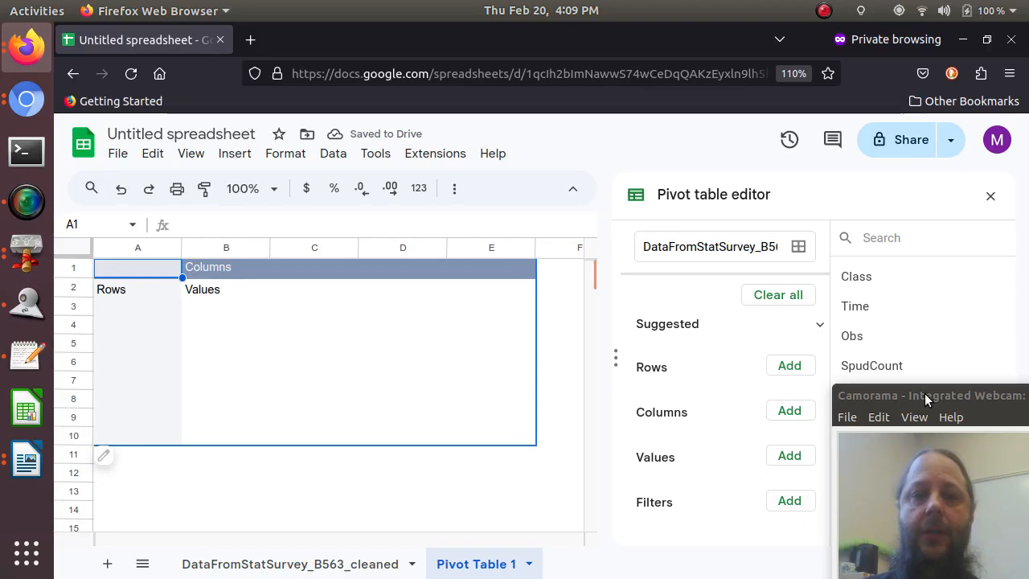
drag(925, 399, 133, 387)
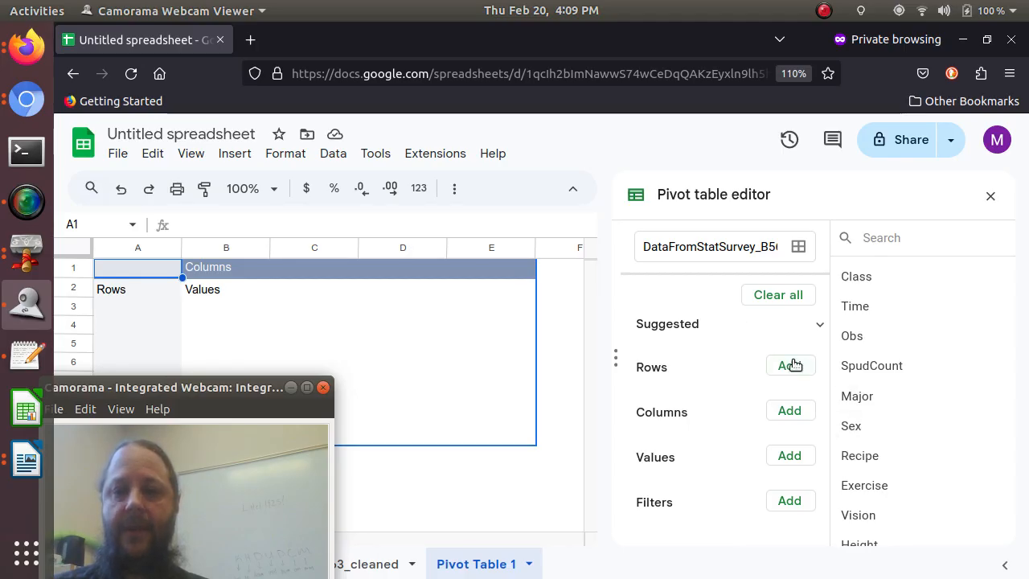
mouse_move(861, 426)
mouse_down()
mouse_move(804, 419)
mouse_move(867, 416)
mouse_up()
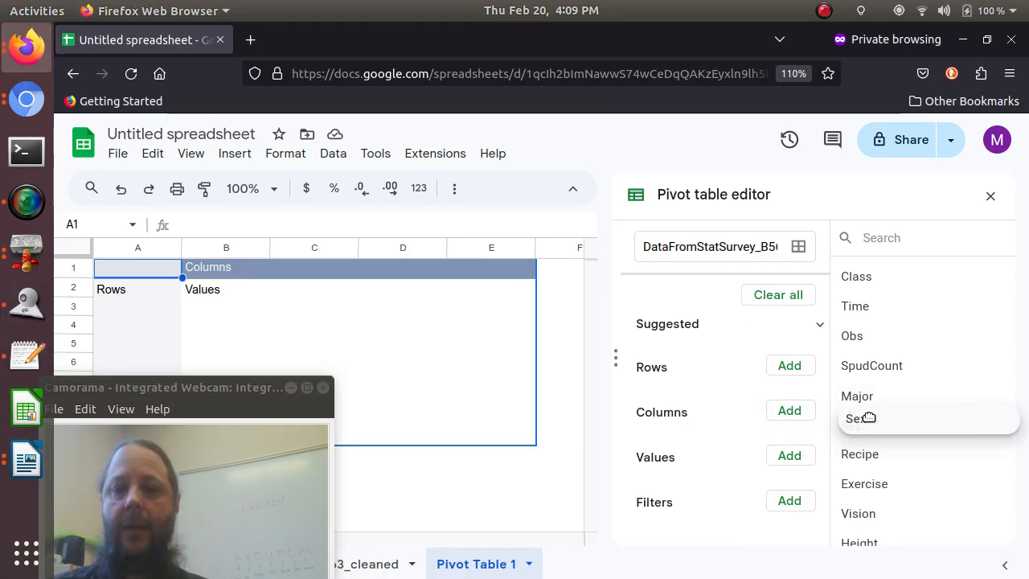
click(789, 367)
click(791, 363)
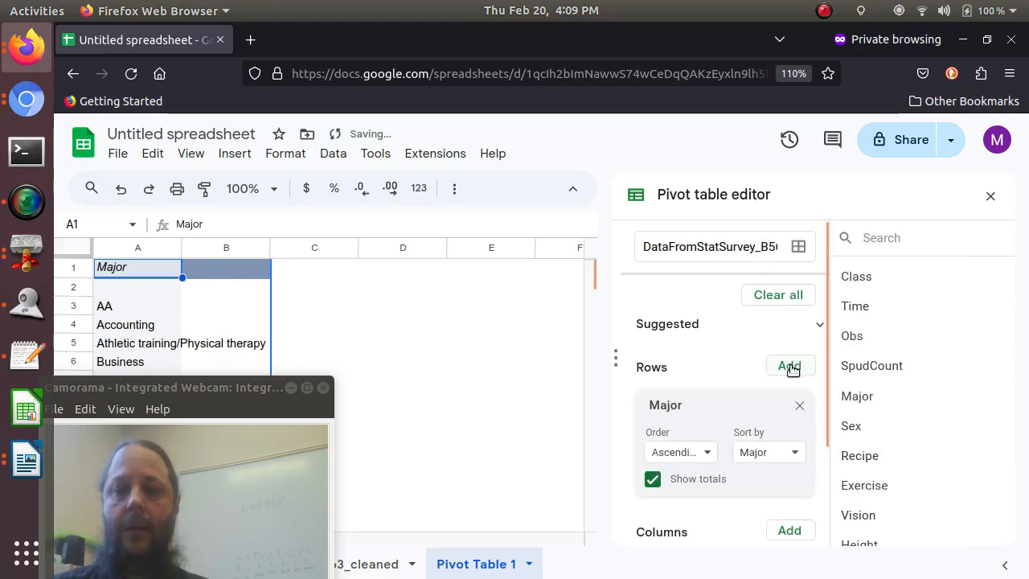
click(798, 405)
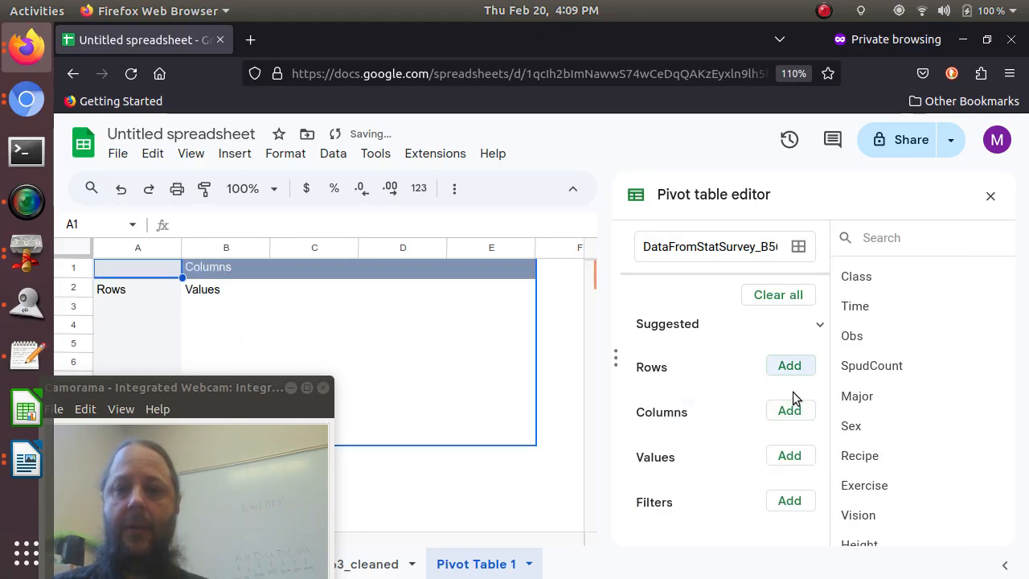
Add Sex as the pivot table's row field and VisionBin as its column field
click(791, 368)
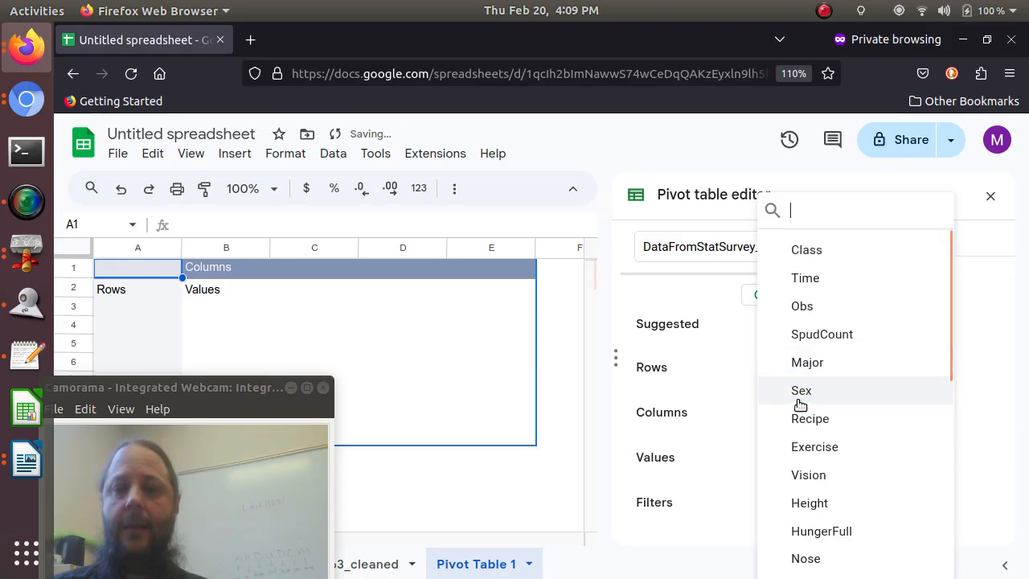
click(797, 394)
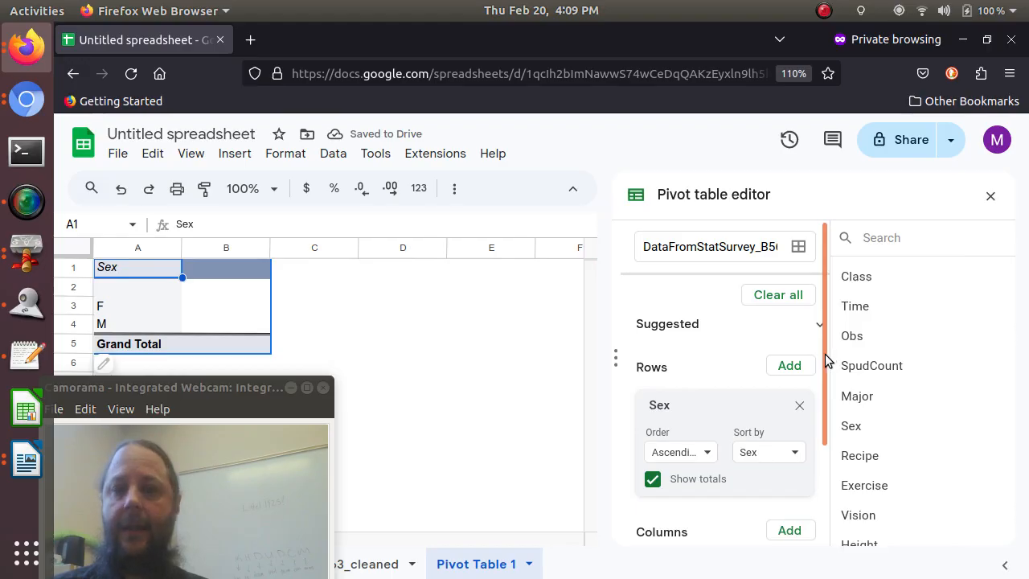
drag(828, 357, 831, 466)
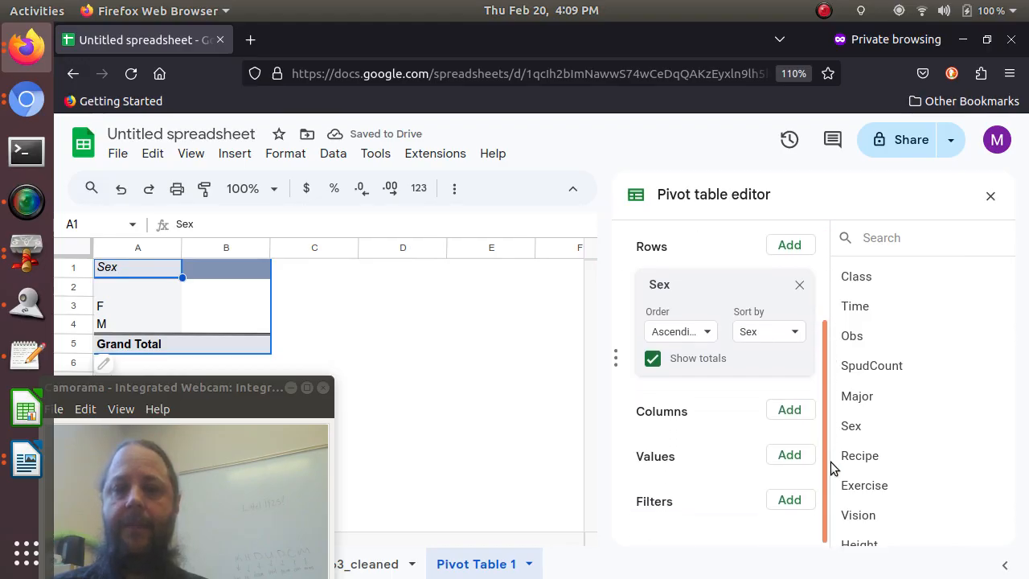
click(791, 414)
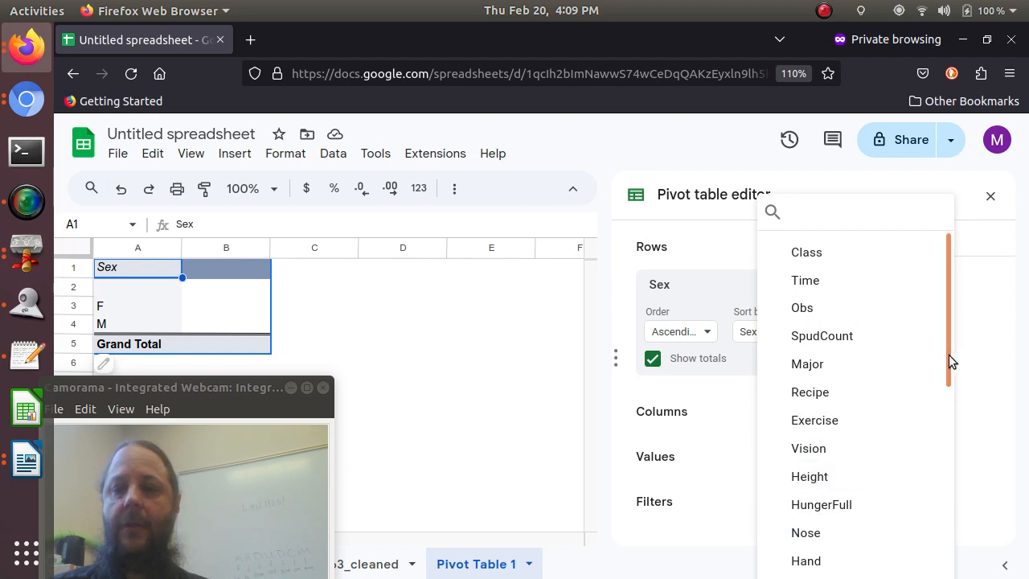
drag(949, 354, 945, 465)
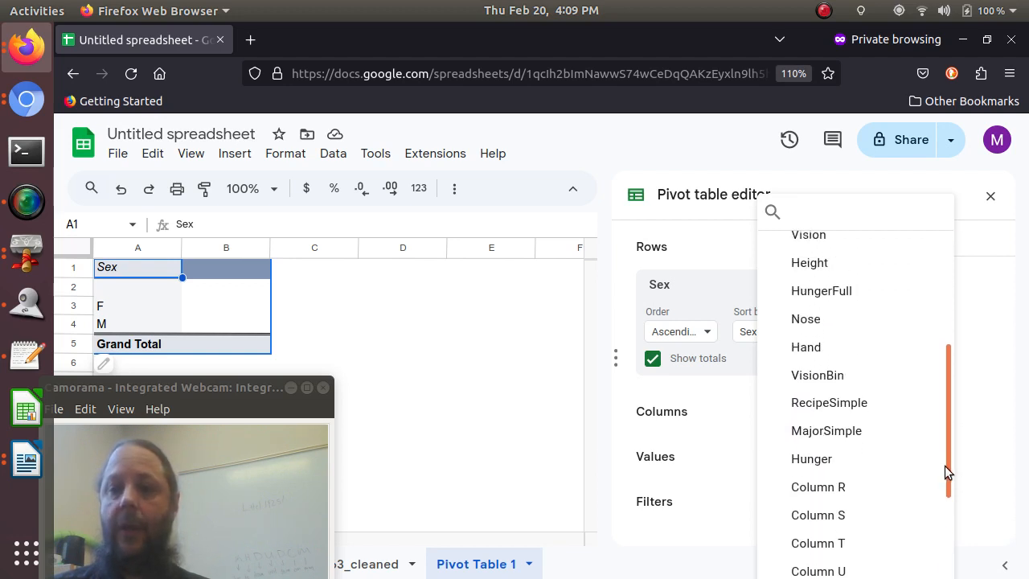
click(805, 376)
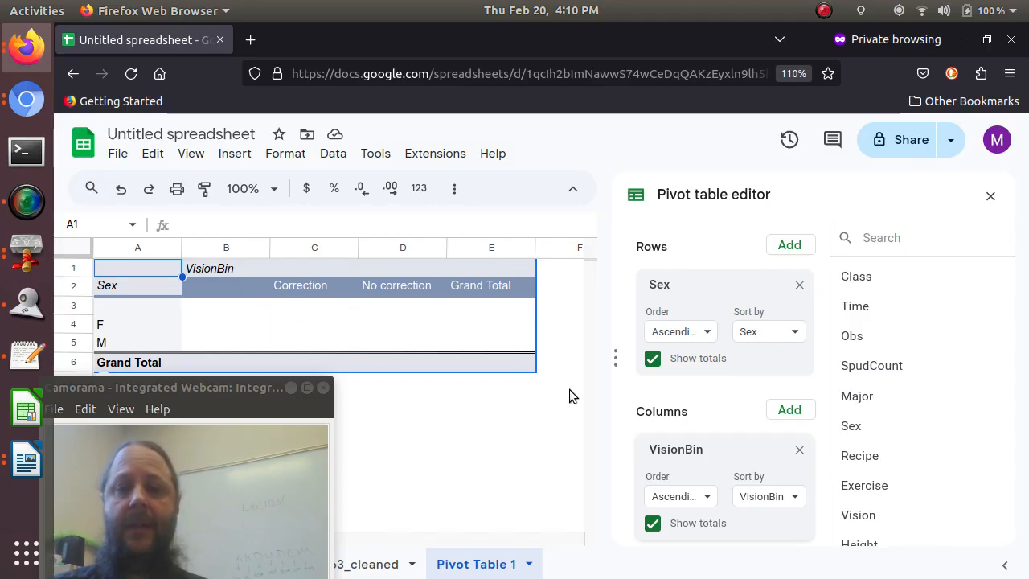
drag(825, 441, 821, 550)
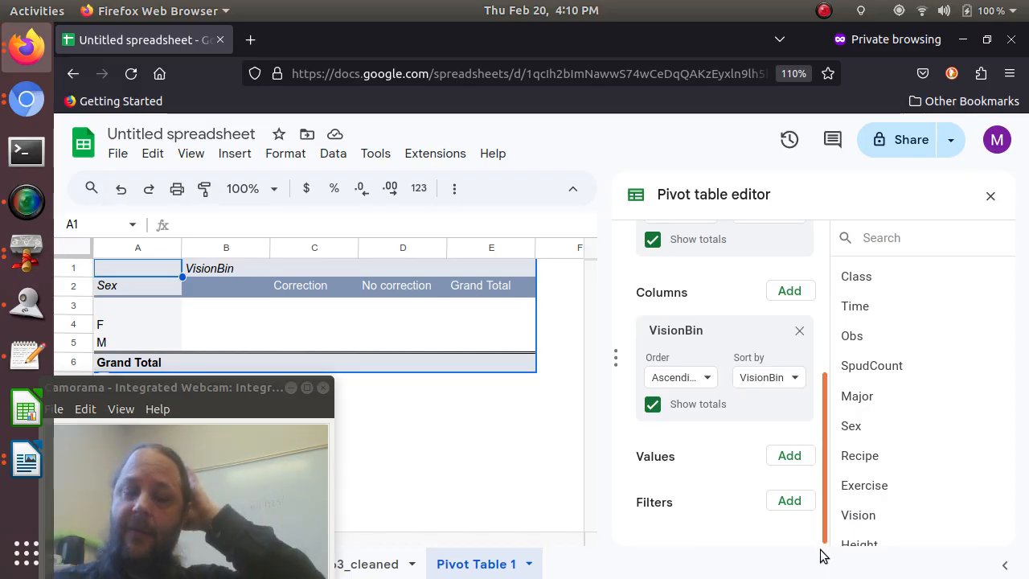
Add Sex as the pivot table's value field
click(792, 456)
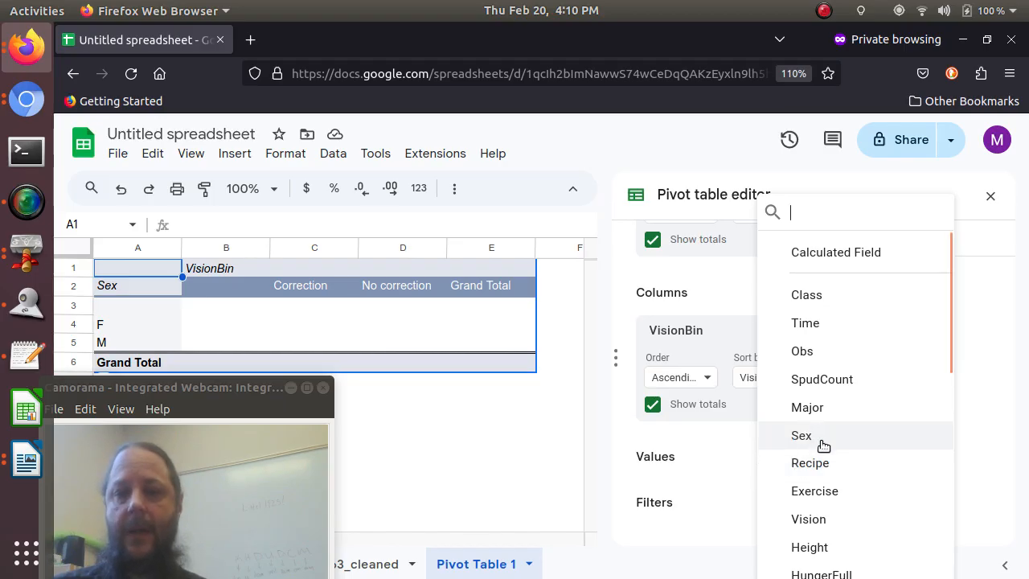
click(821, 435)
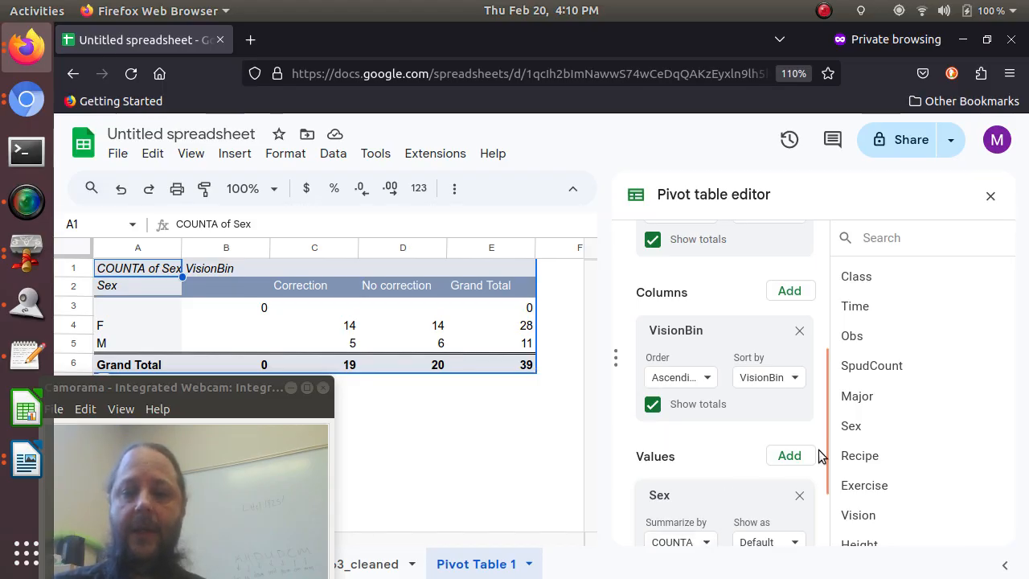
Try summarizing the Sex value field by COUNT, and switch it back to COUNTA
drag(825, 455, 822, 519)
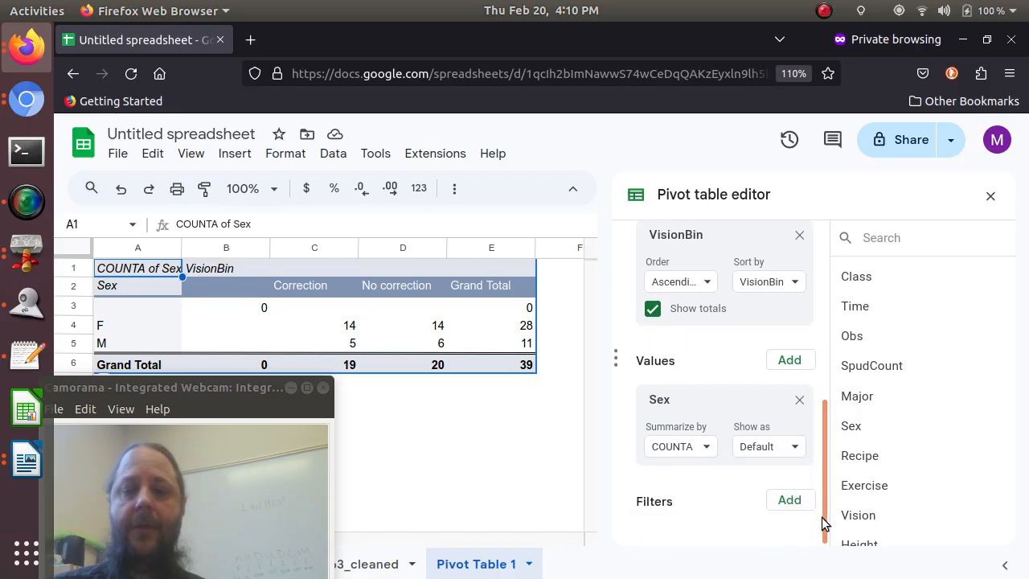
click(707, 451)
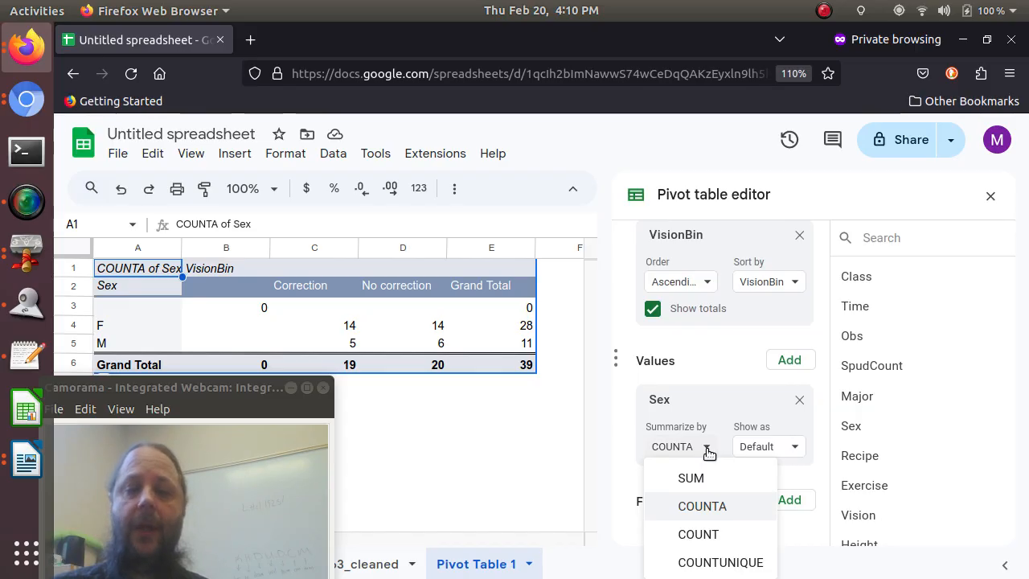
click(699, 534)
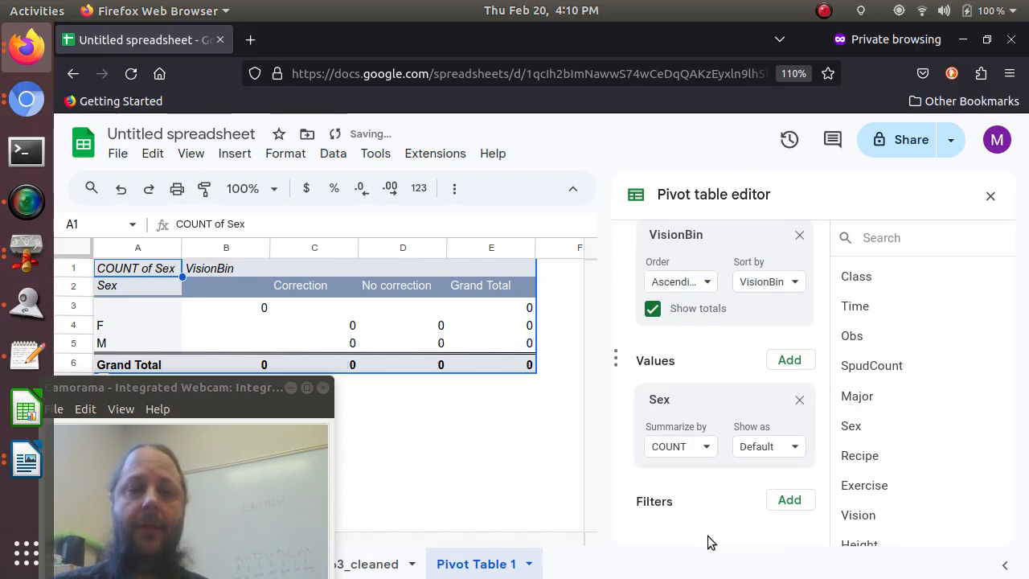
click(709, 448)
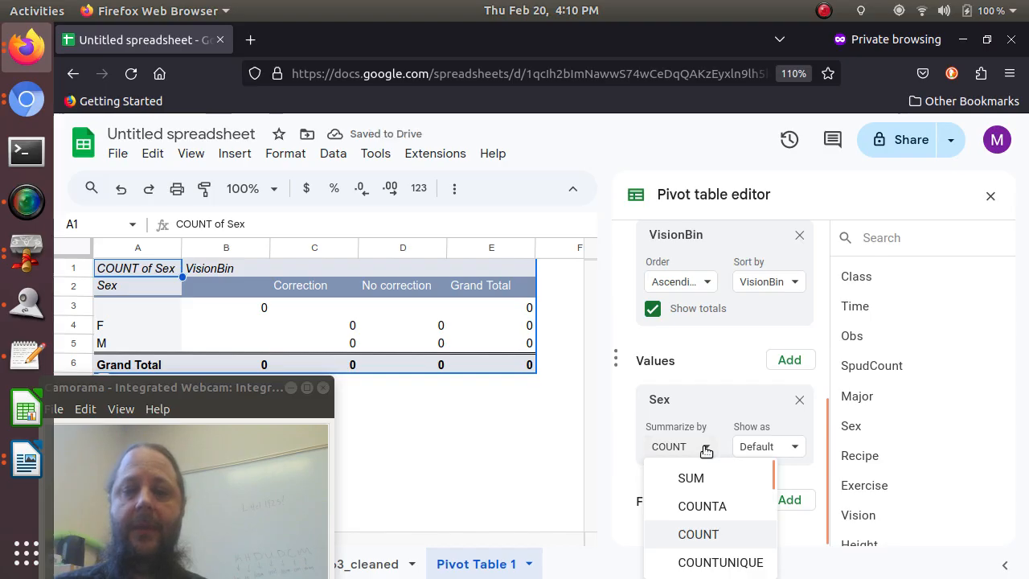
click(704, 512)
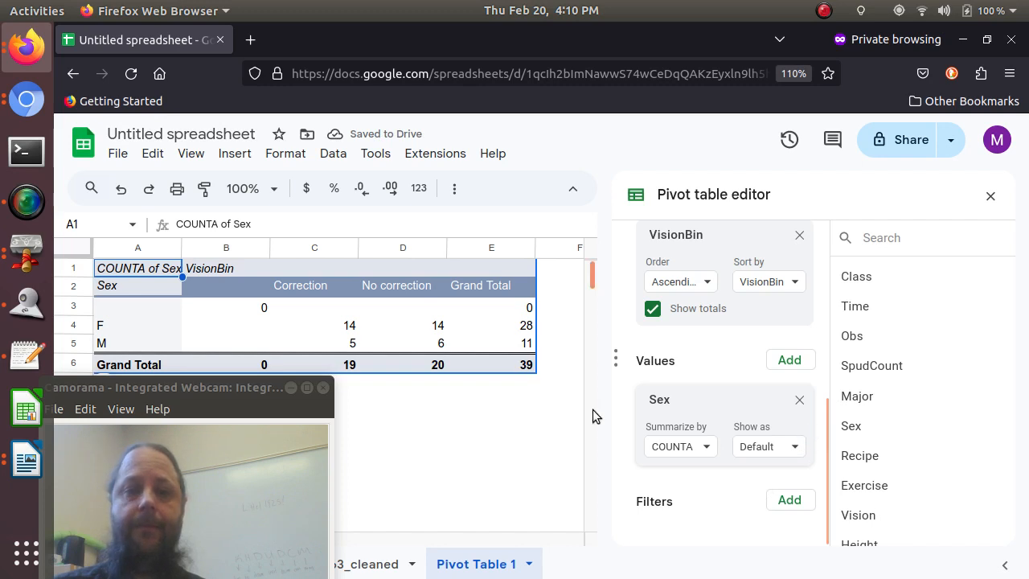
Close the pivot table editor and move the webcam window away from the pivot table
click(463, 444)
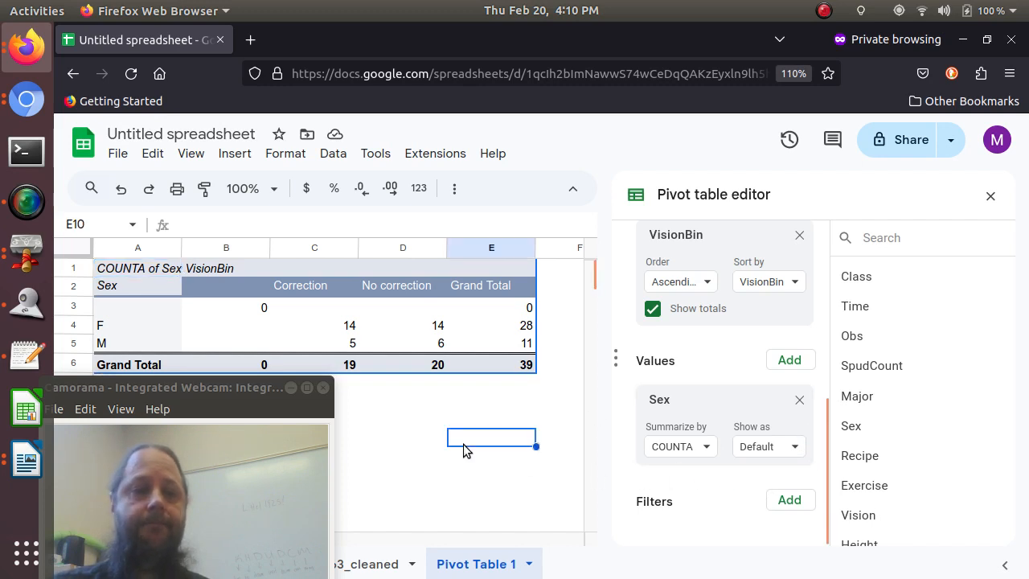
click(990, 196)
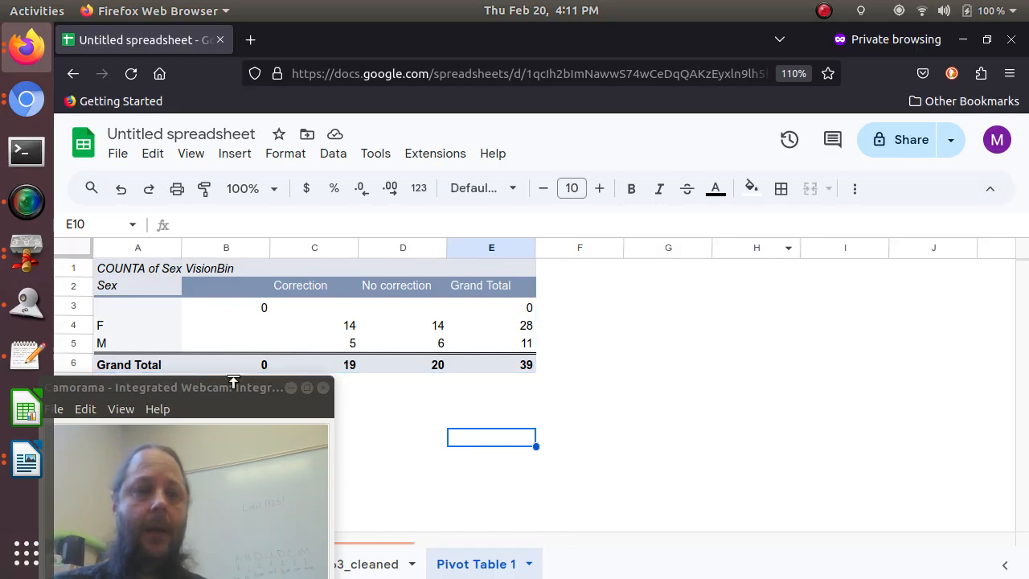
drag(233, 383, 973, 402)
drag(872, 402, 916, 389)
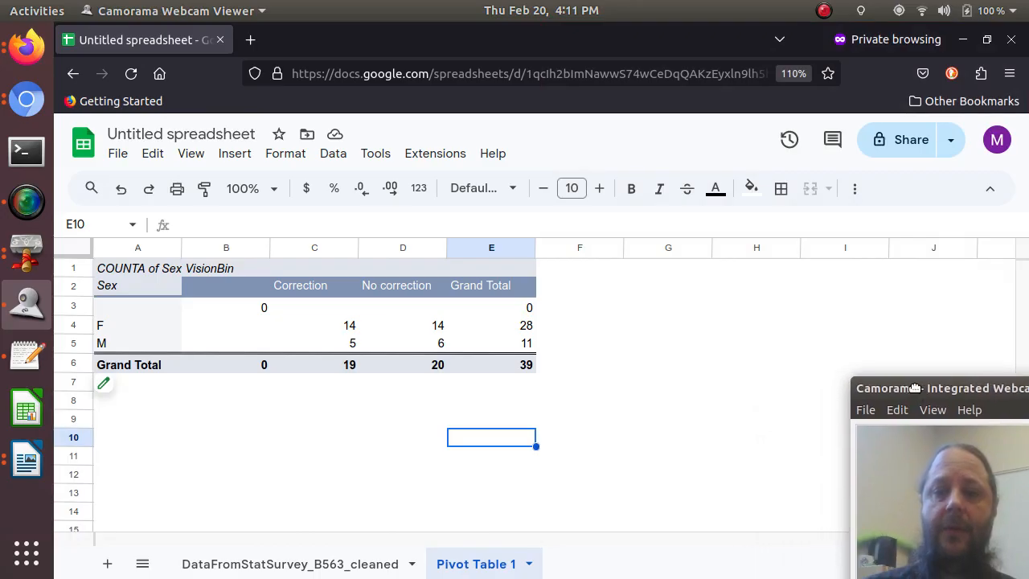
click(611, 442)
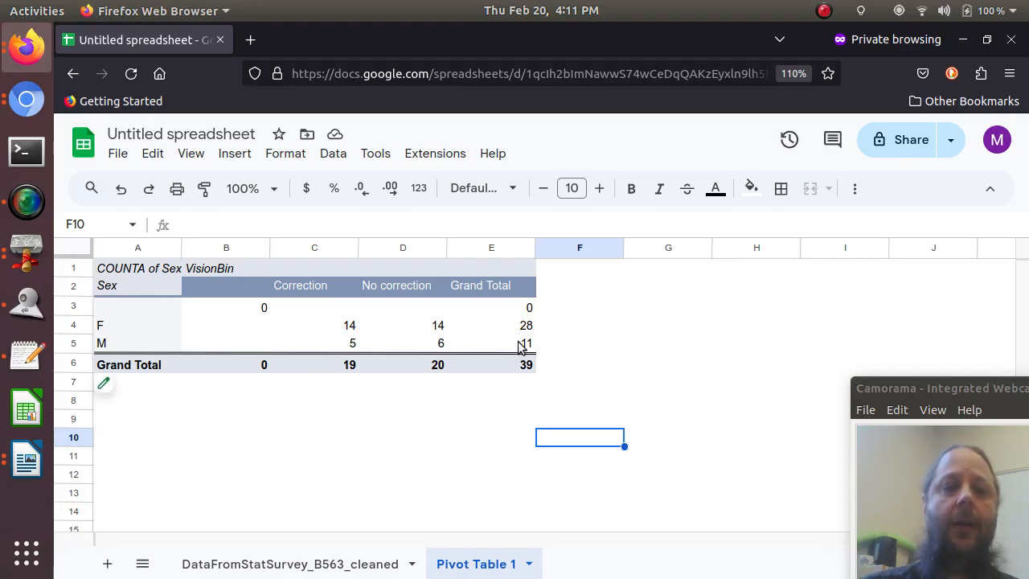
Copy the pivot table range A2:D5 without its grand totals and paste it as values only starting at A9
drag(442, 351, 335, 328)
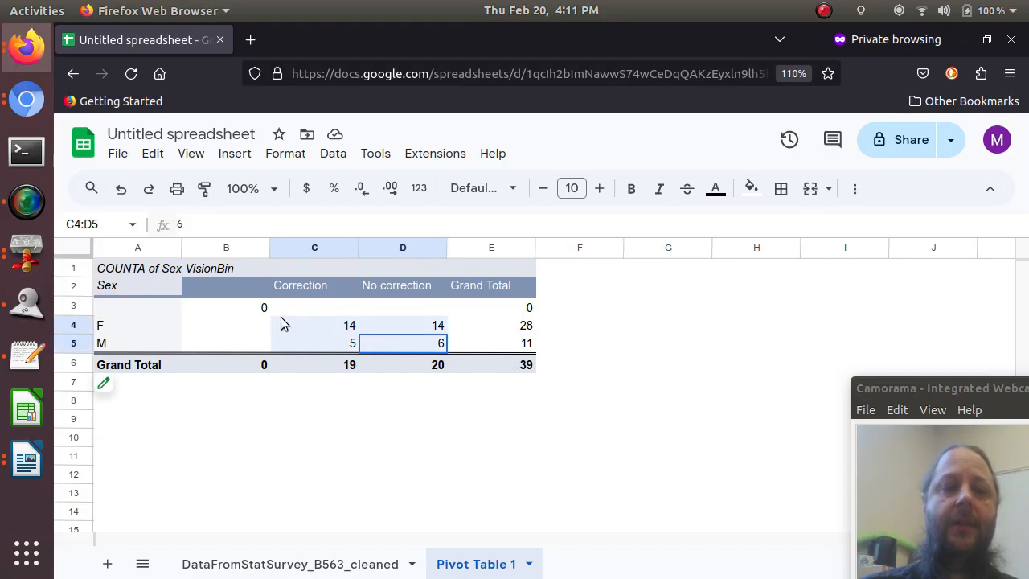
click(429, 398)
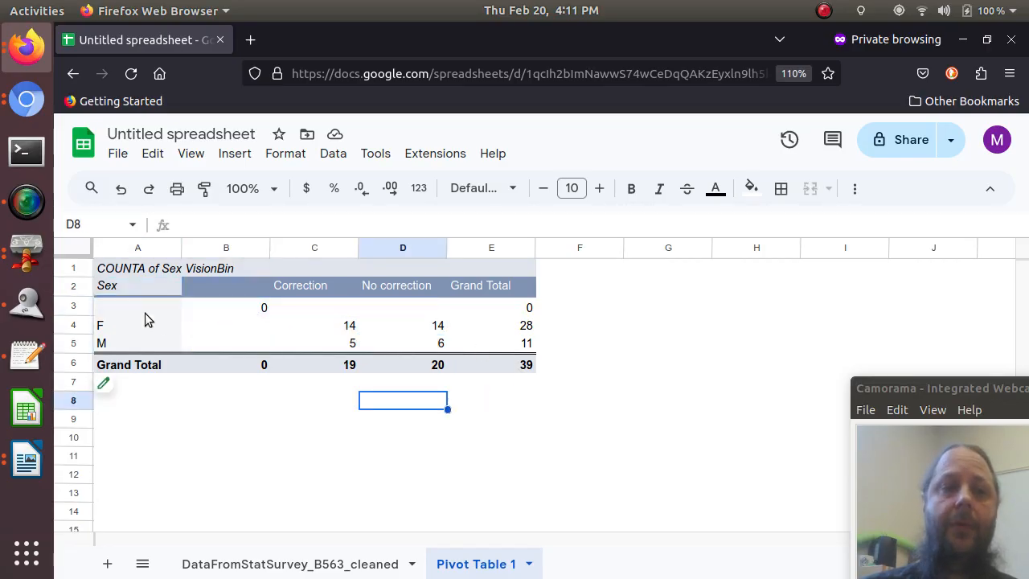
drag(109, 292, 416, 350)
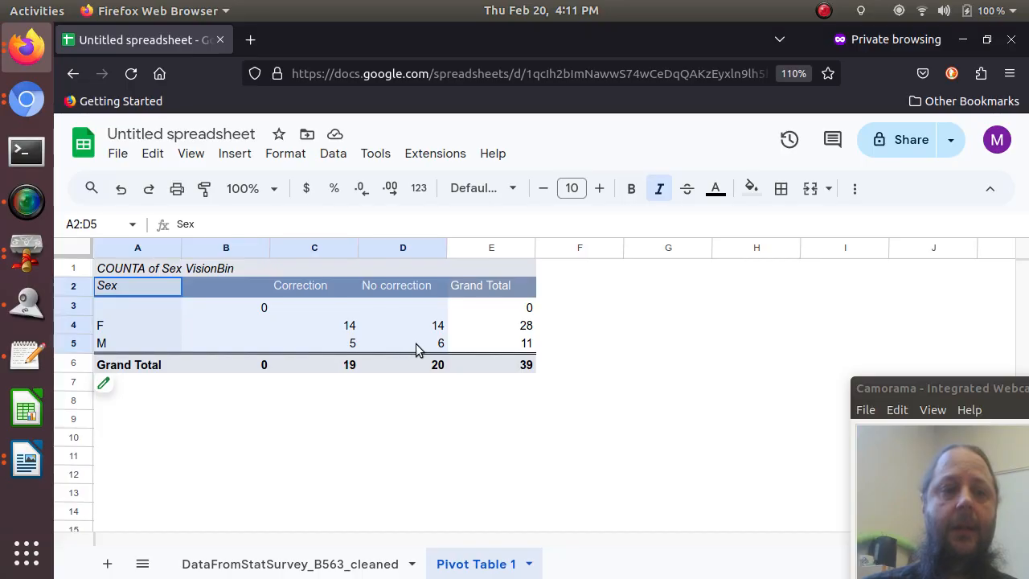
right_click(418, 349)
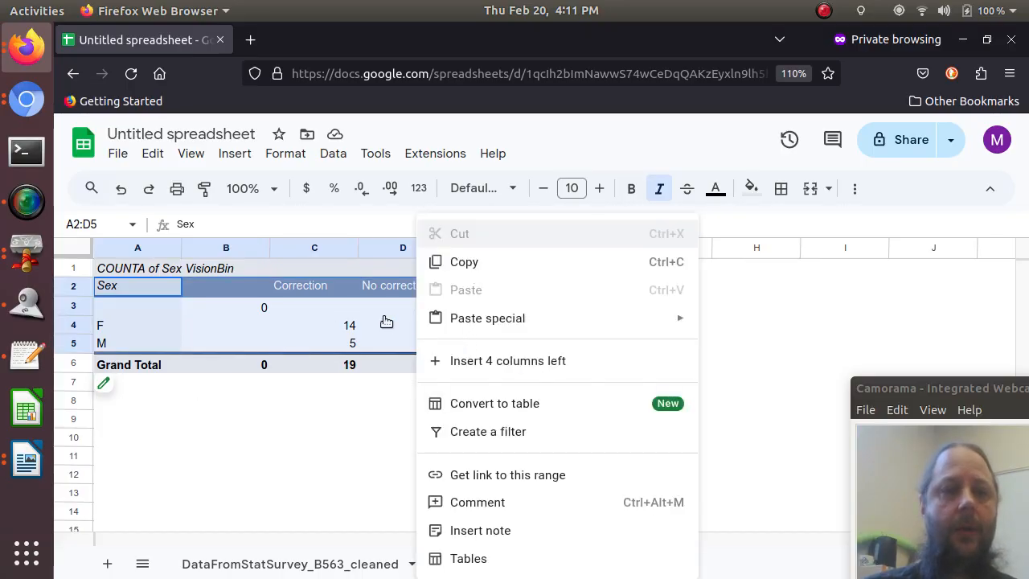
key(ctrl+c)
click(125, 413)
right_click(125, 412)
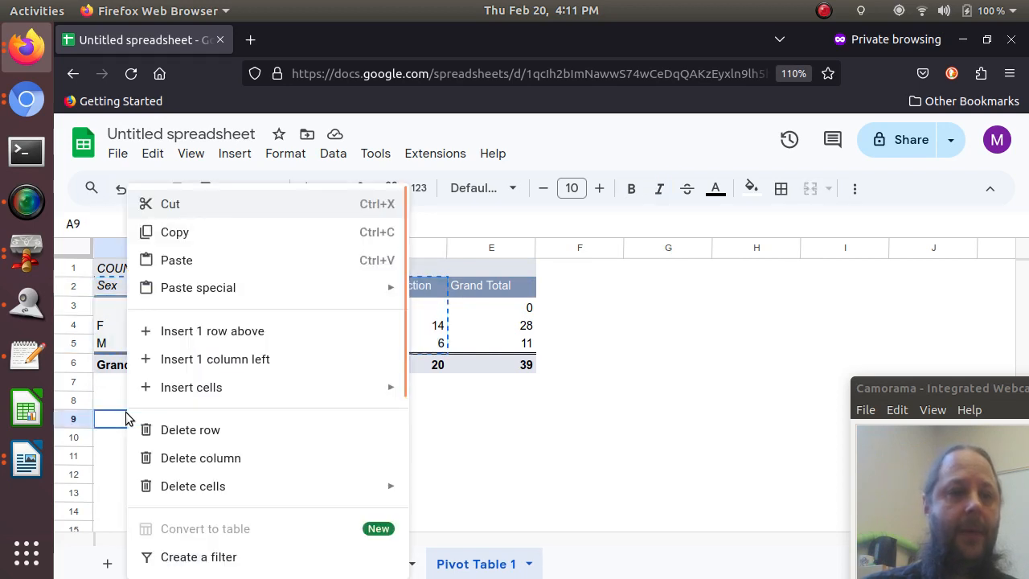
mouse_move(209, 296)
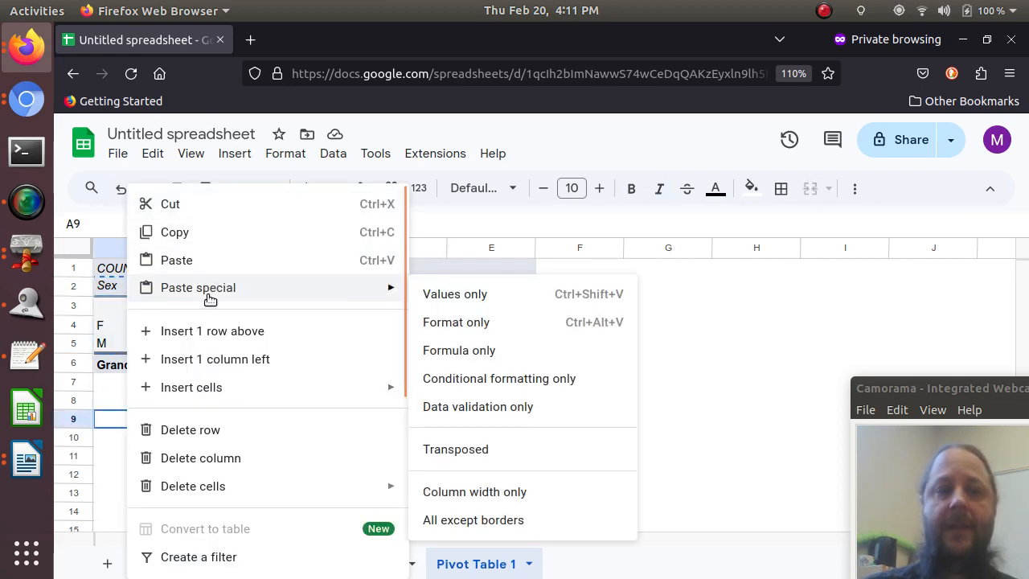
click(437, 294)
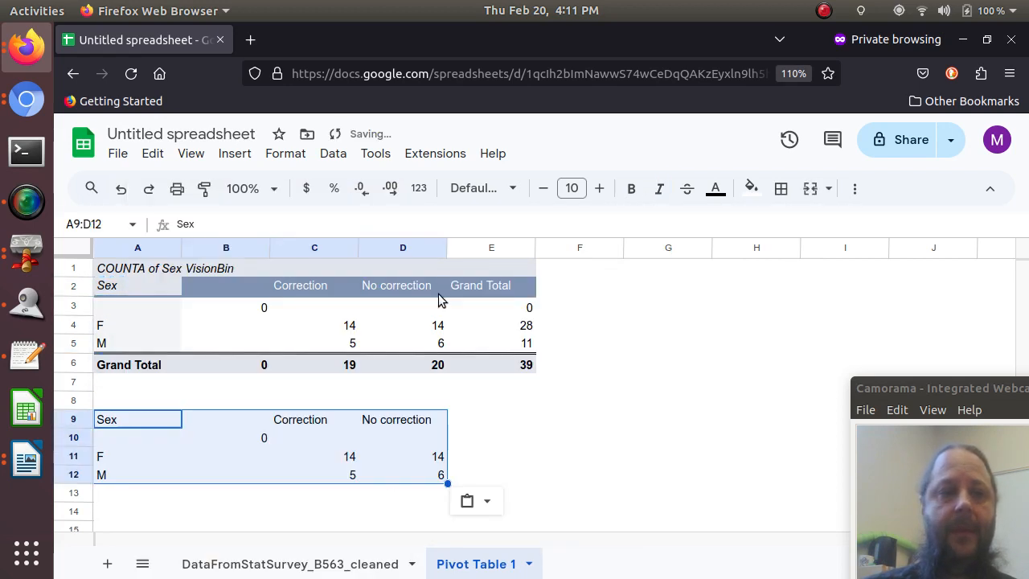
click(517, 478)
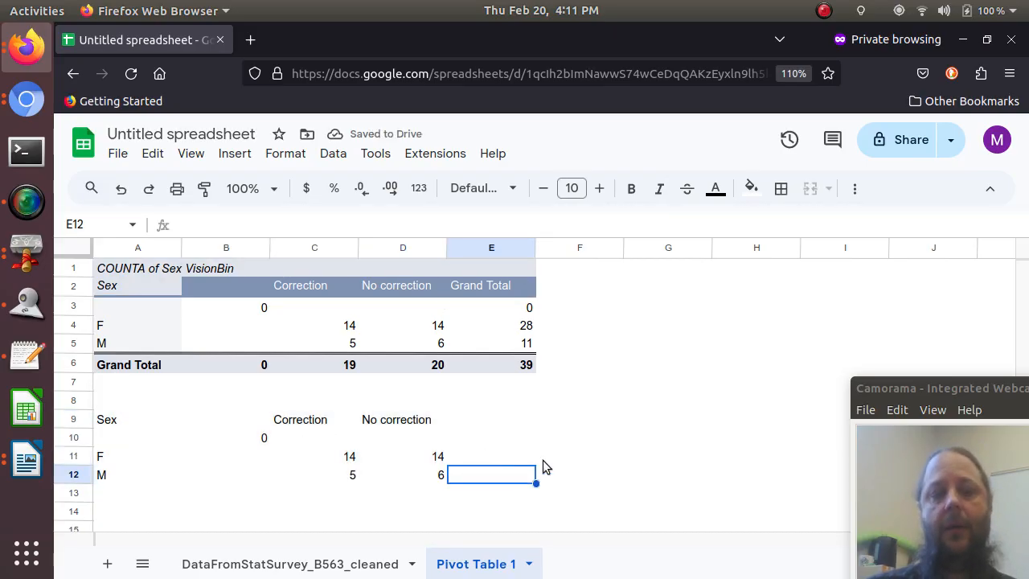
Move the pasted Correction and No correction columns, C9:D12, one column over so they start at B9
drag(313, 420, 414, 475)
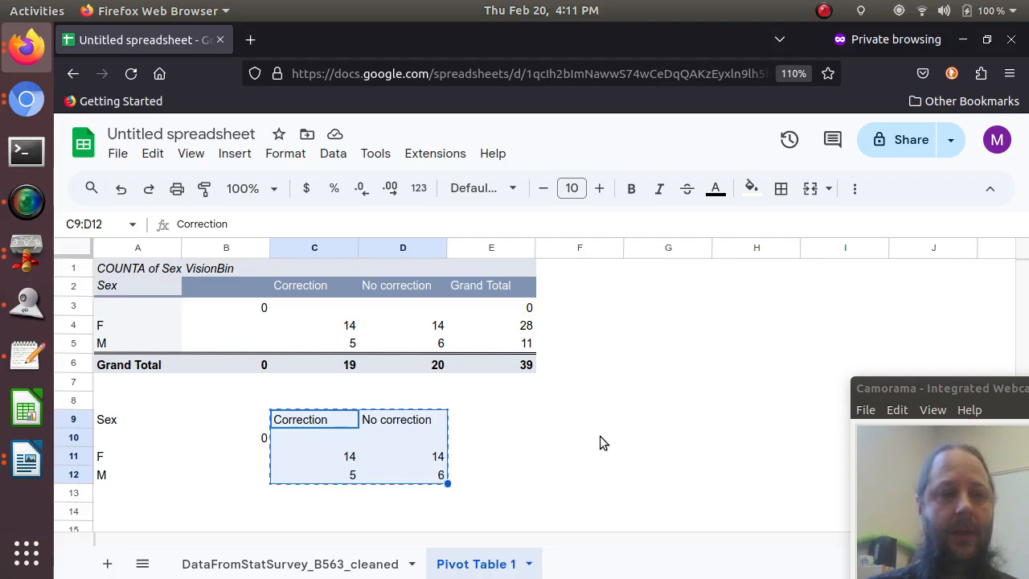
key(Left)
key(ctrl+v)
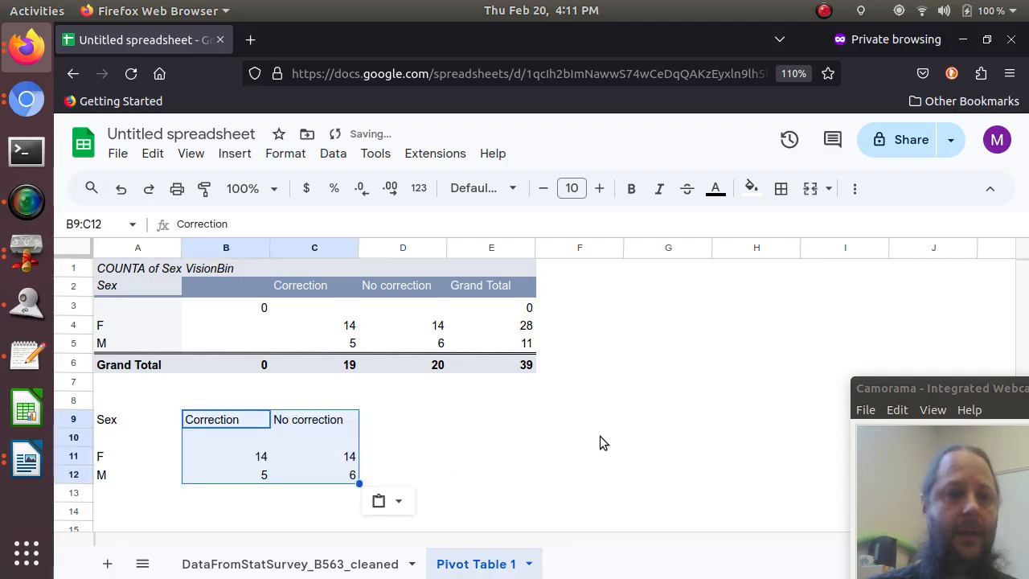
Move the F and M rows, A11:C12, up one row so they start at A10 directly beneath the headers
key(Down)
key(Left)
key(Down)
key(shift+Down)
key(shift+Right)
key(shift+Right)
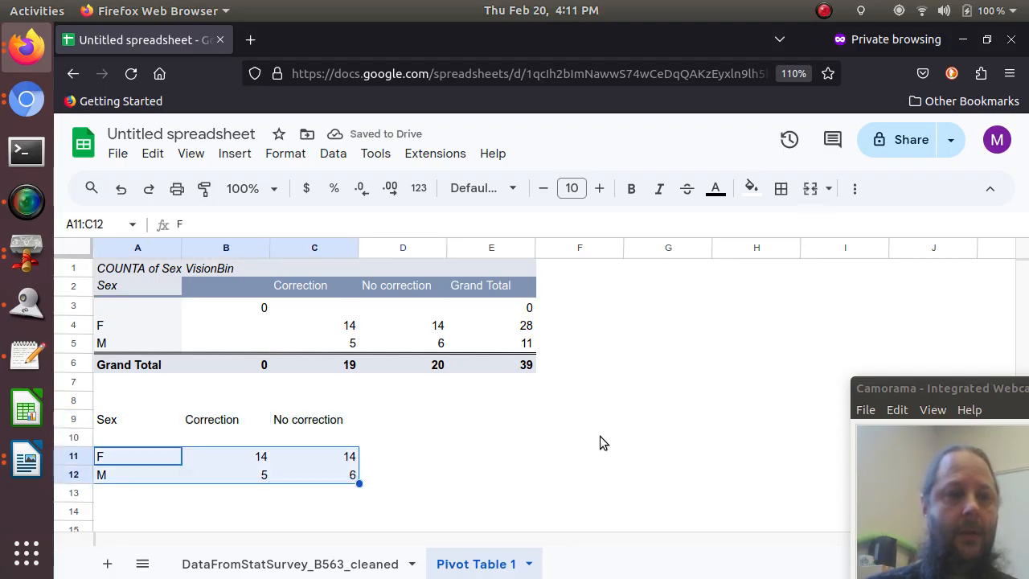
key(ctrl+x)
key(Up)
key(ctrl+v)
Look through the cells of the compact table A9:C11, checking the counts for each sex and vision category
key(Down)
key(Up)
key(Right)
key(Right)
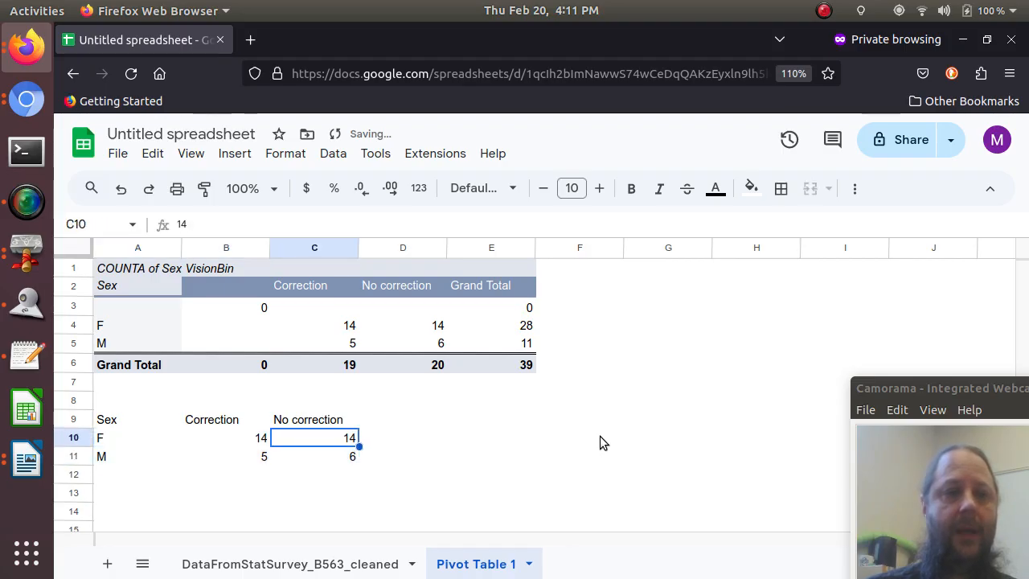
key(Left)
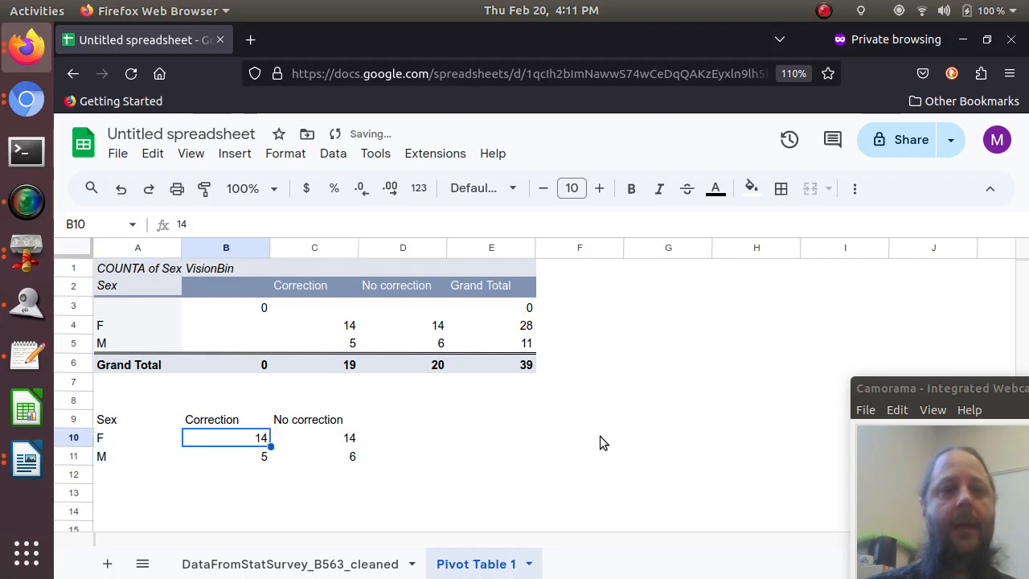
key(Down)
key(Left)
key(Right)
key(Right)
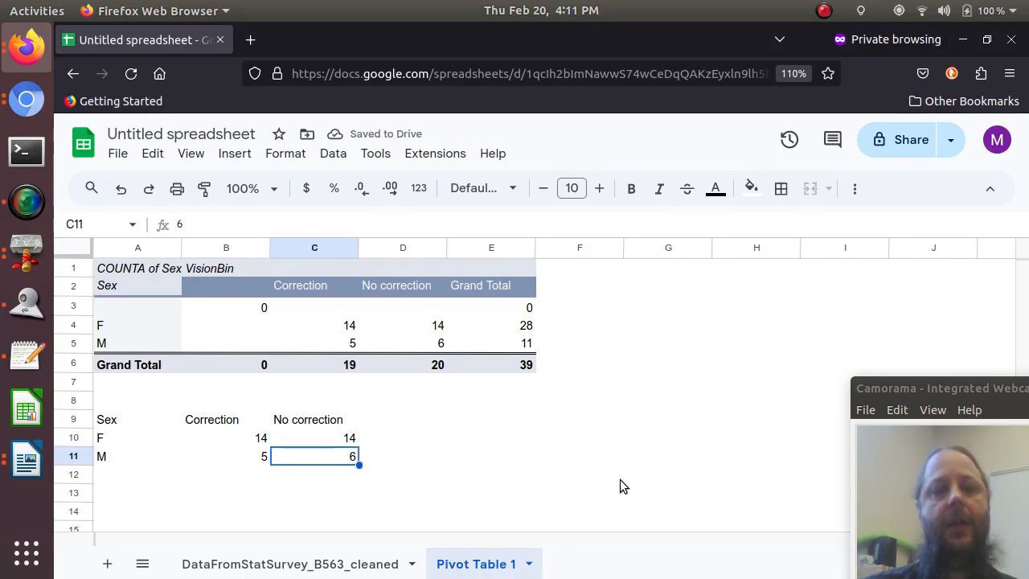
key(Right)
key(Up)
key(Up)
key(Left)
key(Left)
key(Left)
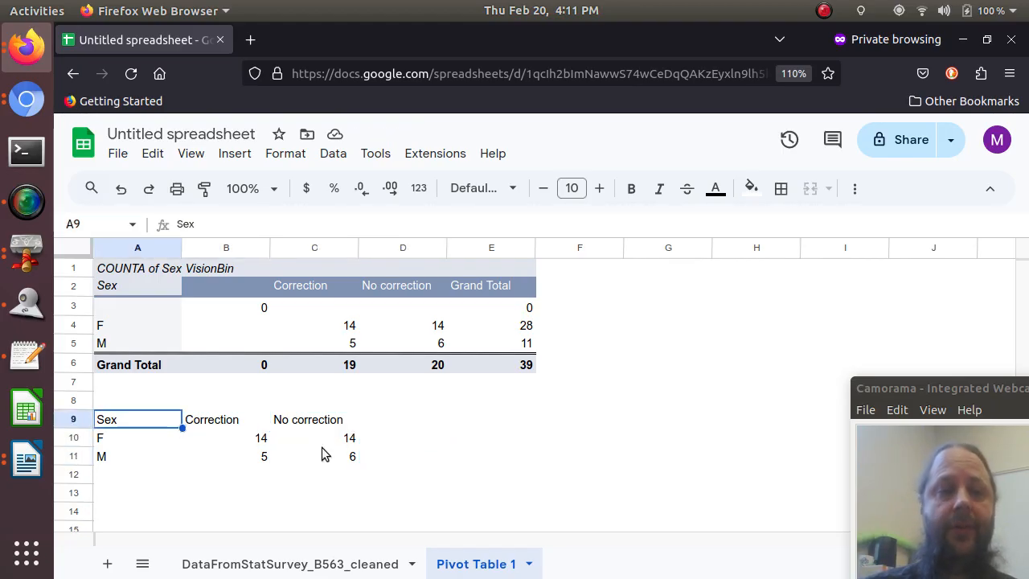
Insert a column chart from the compact table A9:C11 and close the chart editor
drag(165, 430, 319, 462)
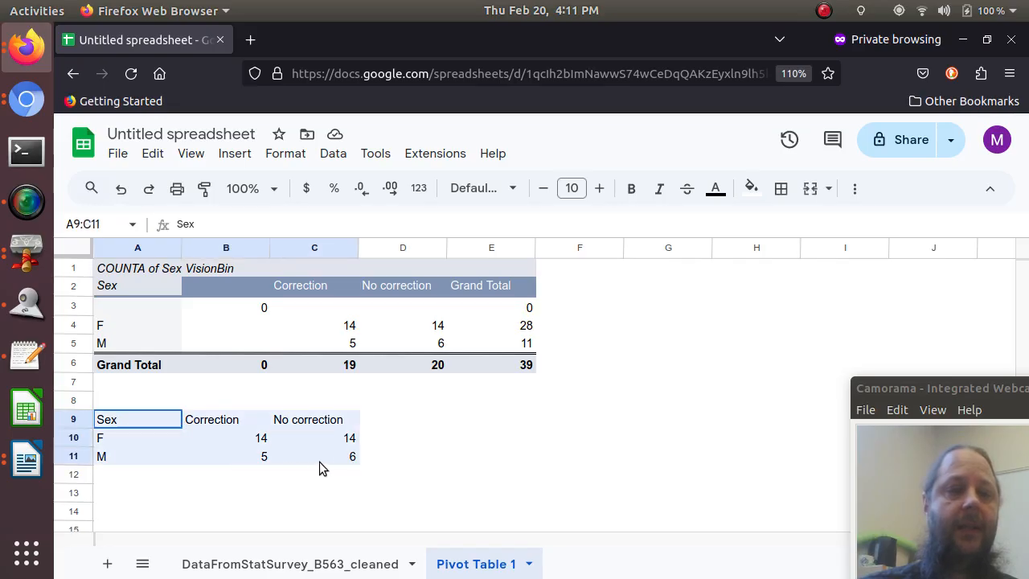
click(238, 159)
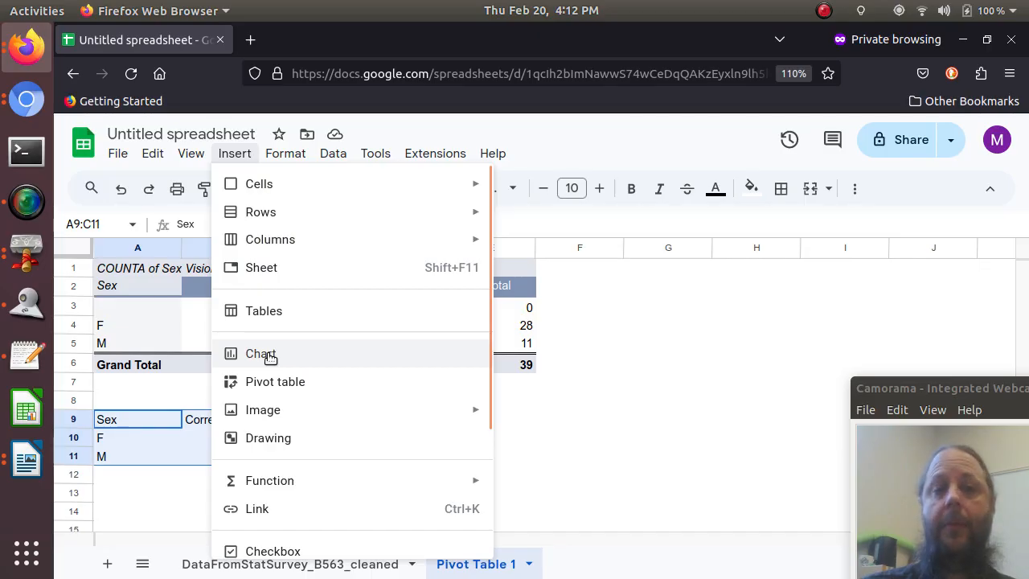
click(267, 355)
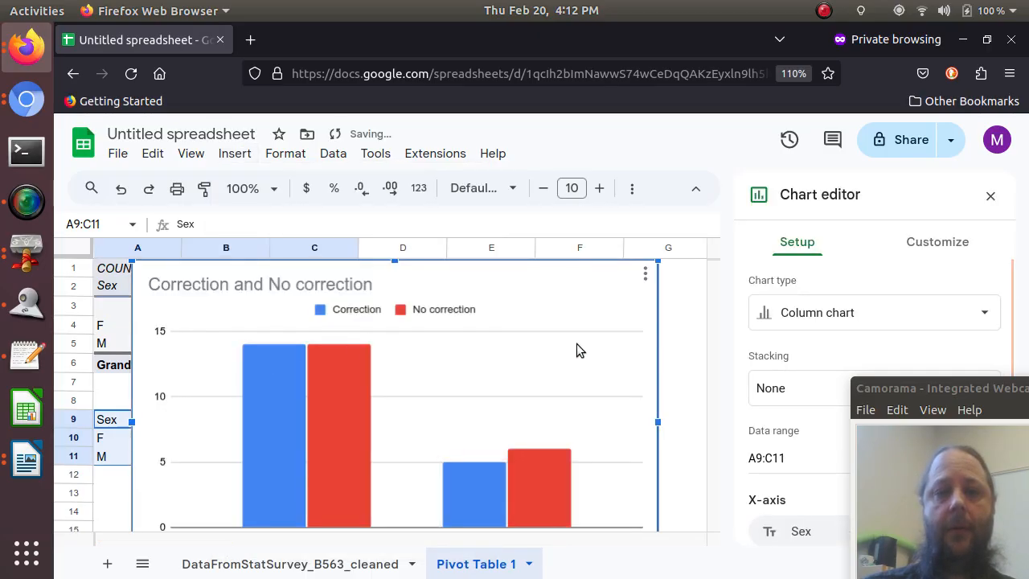
click(671, 356)
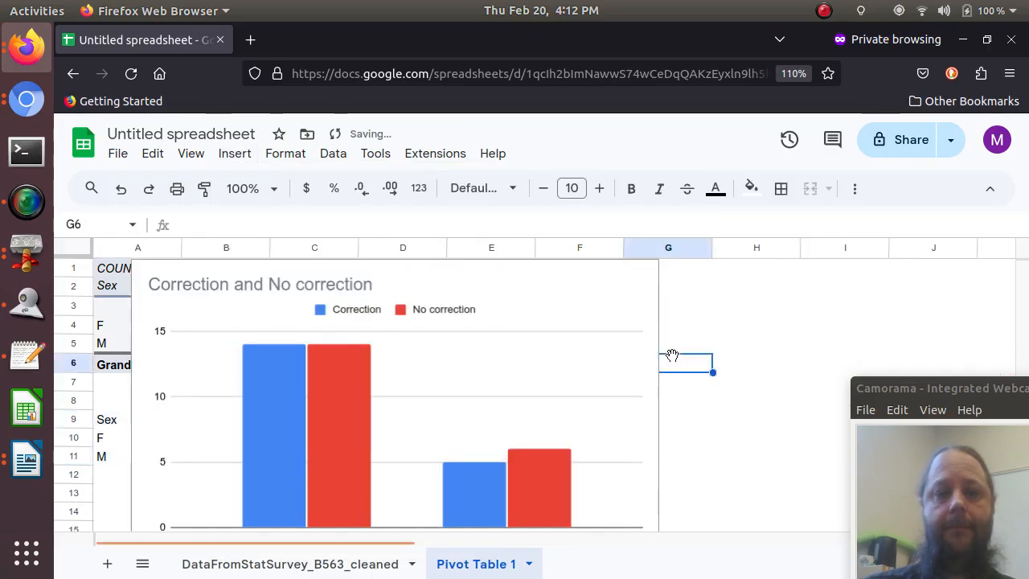
Examine the chart's editing commands and its download format options, leaving the chart selected
click(578, 304)
right_click(577, 304)
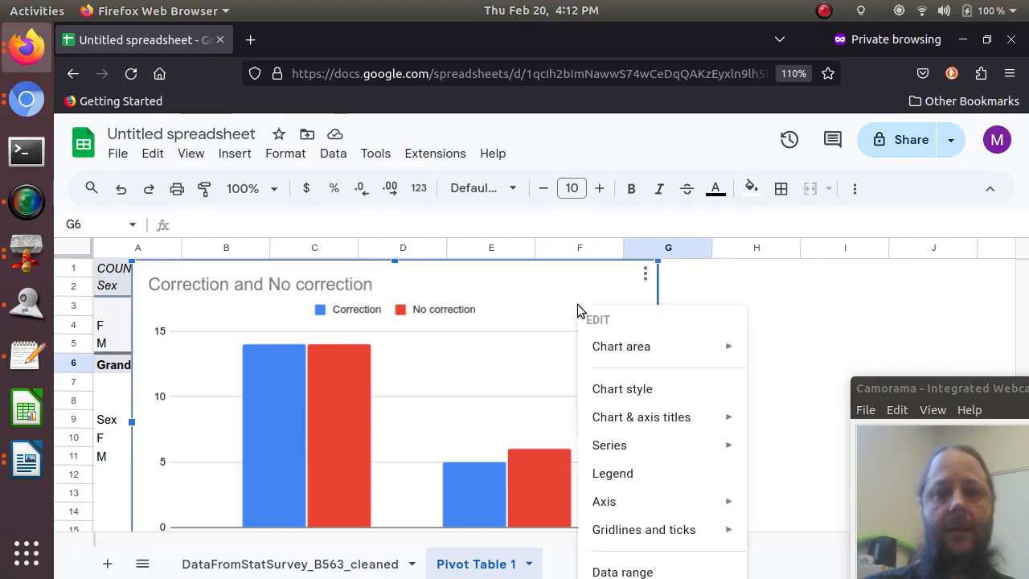
click(645, 274)
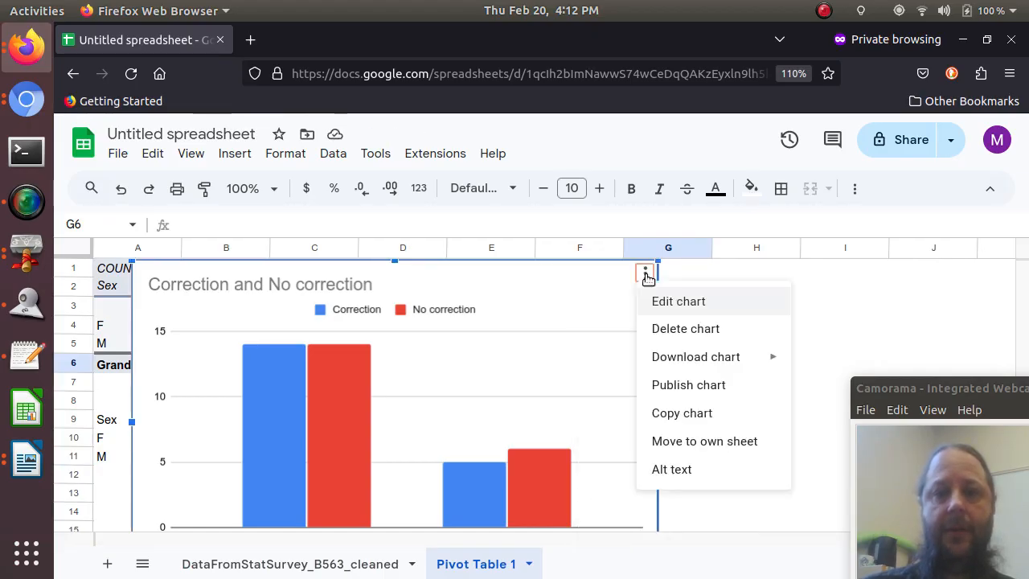
mouse_move(675, 357)
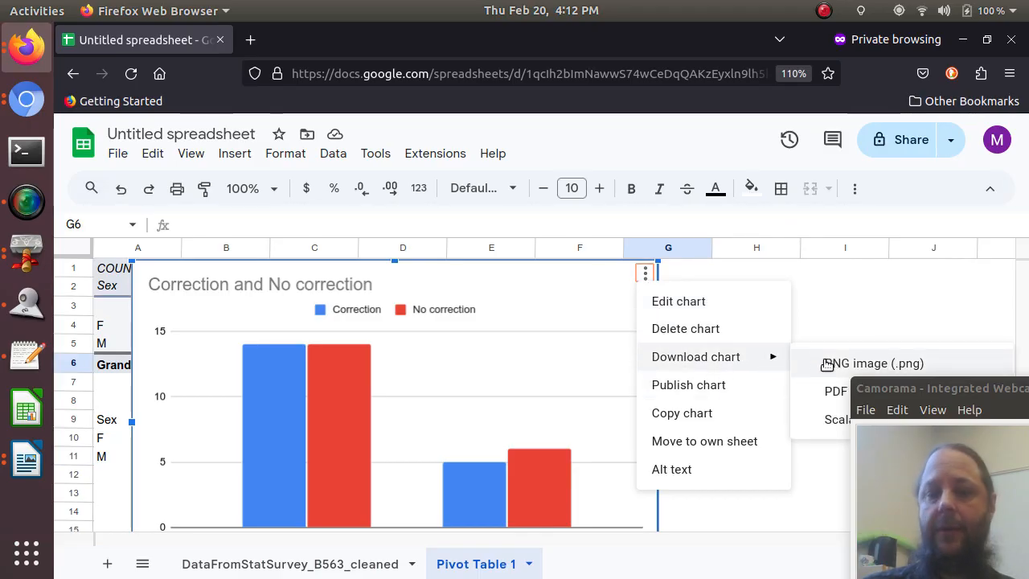
click(715, 271)
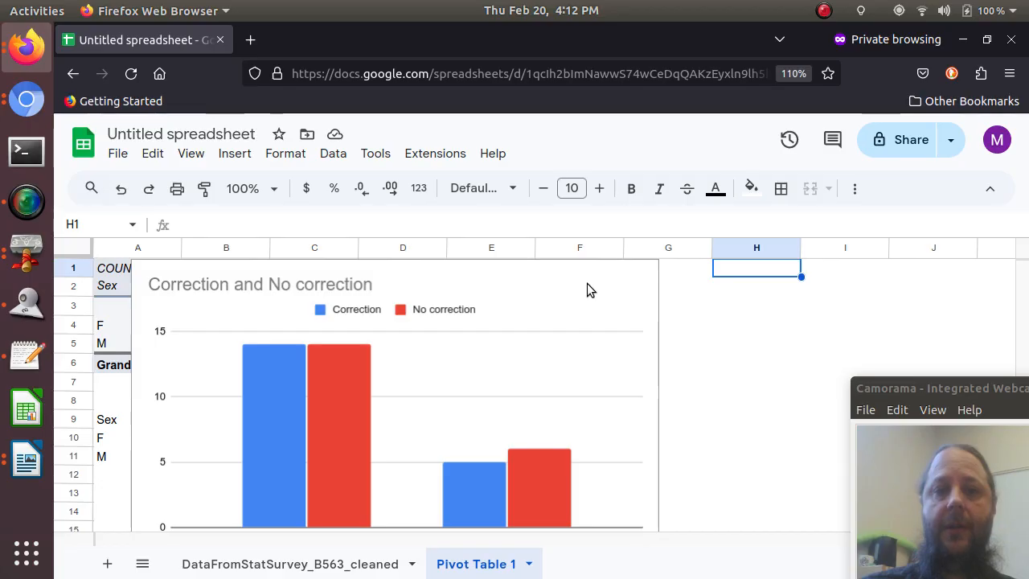
click(536, 288)
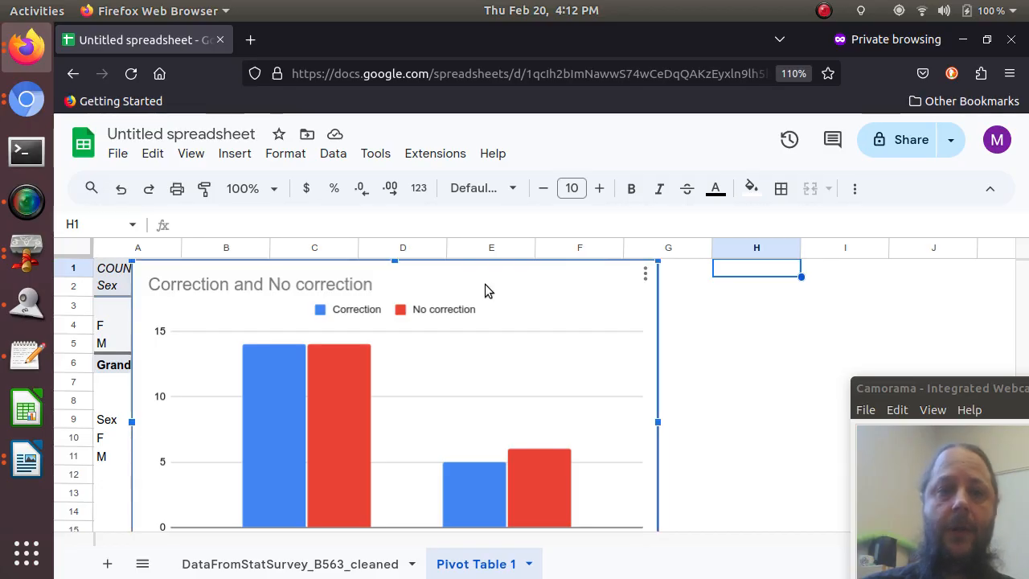
Move the column chart off the tables so its left edge sits in column E and its top in row 2, and deselect it
drag(516, 302, 862, 304)
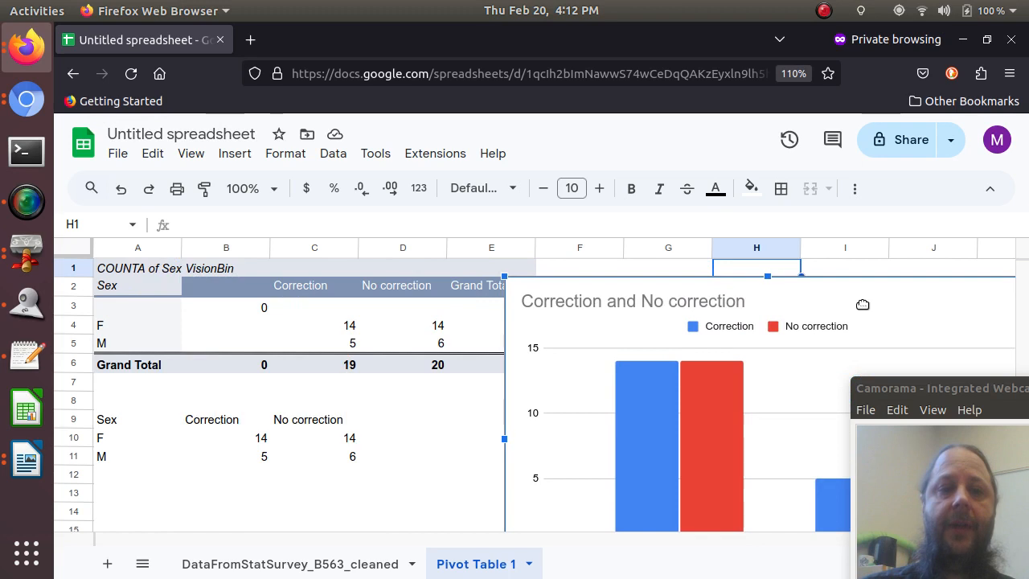
click(419, 447)
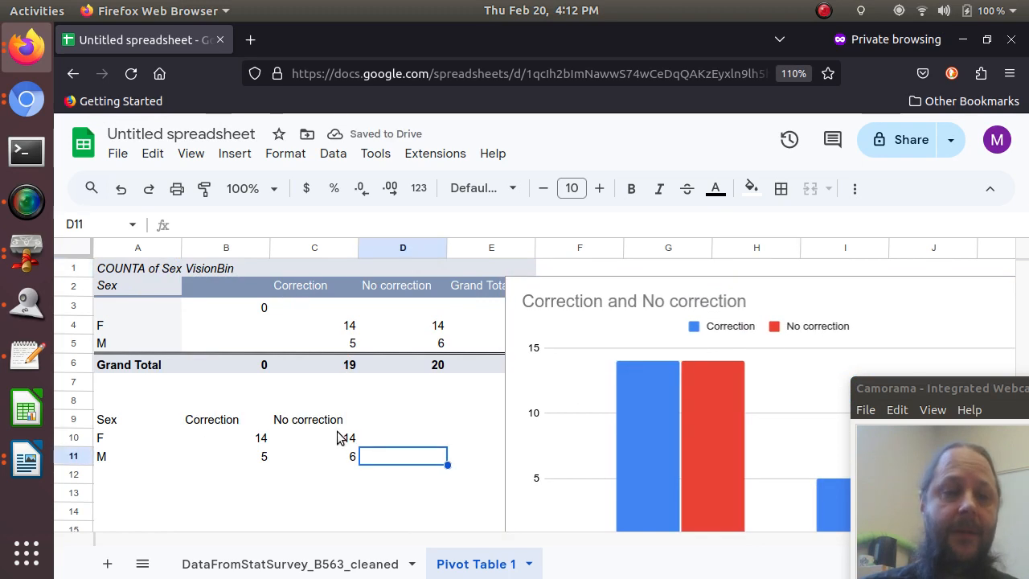
Highlight the counts B10:C11 in the compact table to review them, finishing on the empty cell D11
click(232, 442)
key(shift+Down)
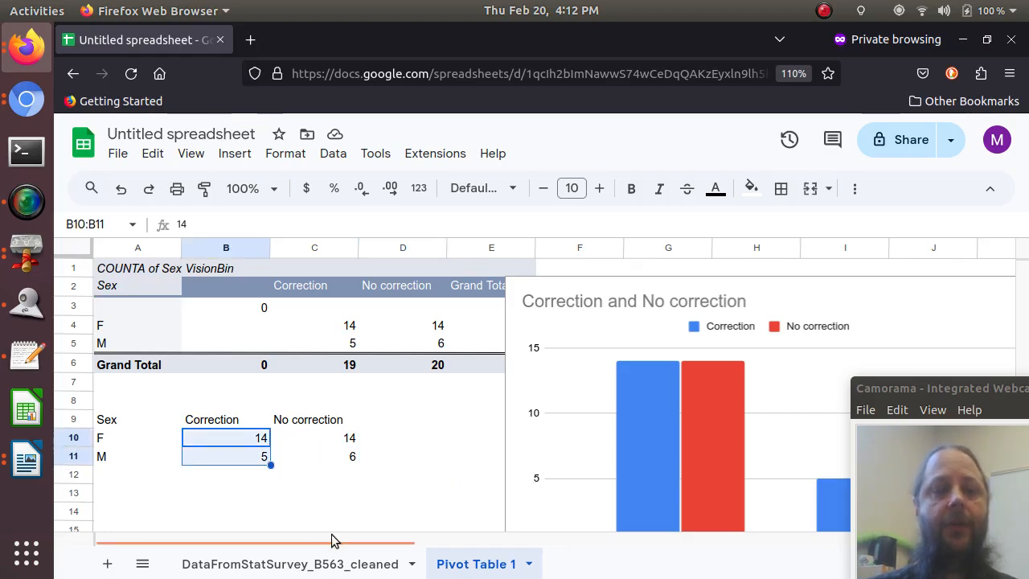
key(shift+Right)
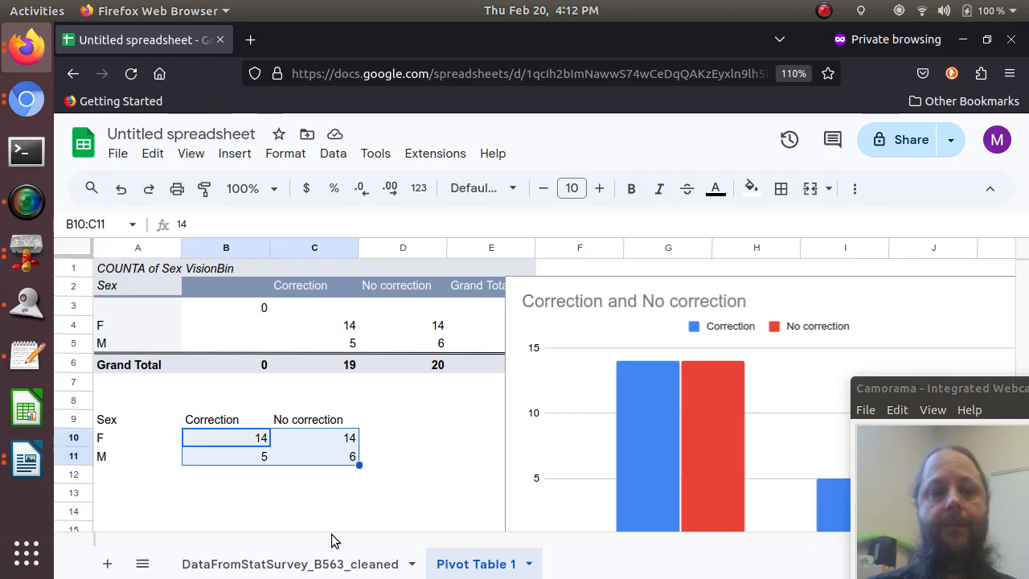
key(Right)
key(Right)
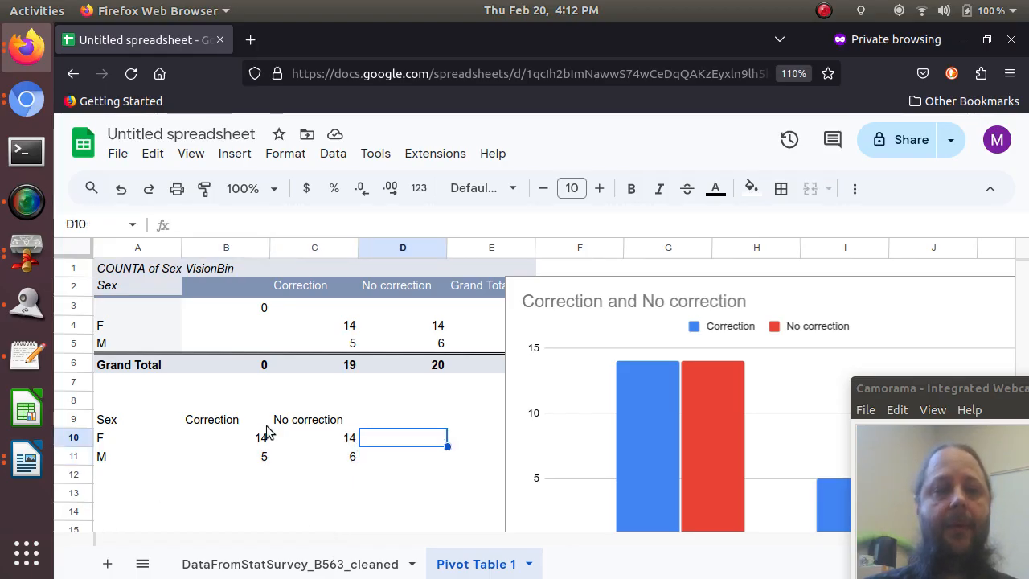
key(Down)
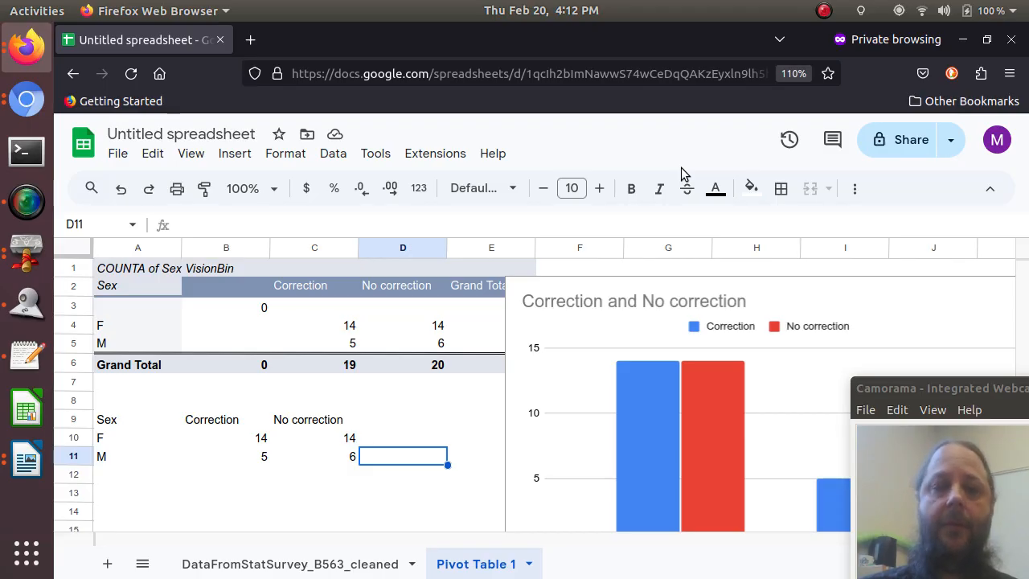
click(823, 11)
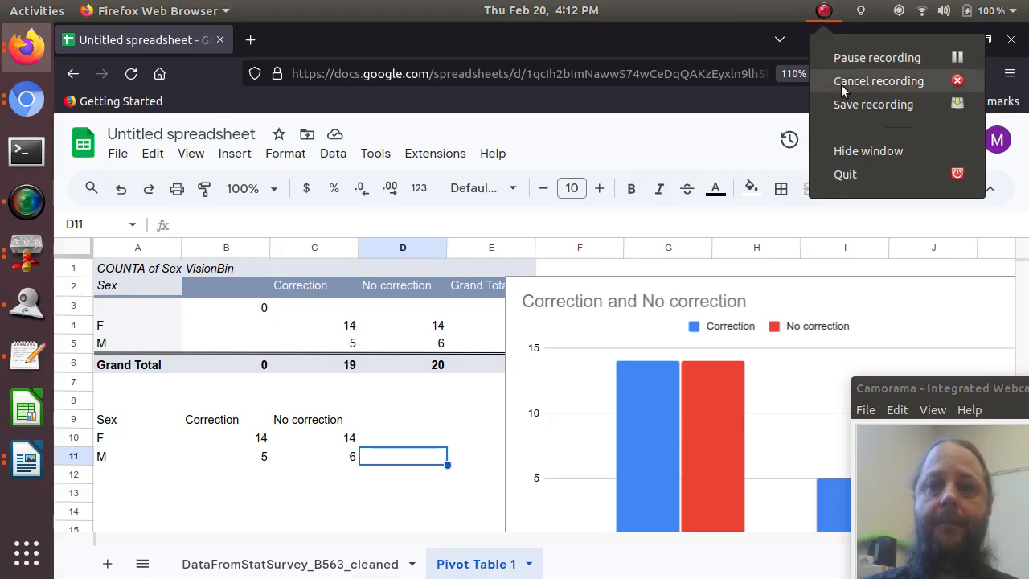